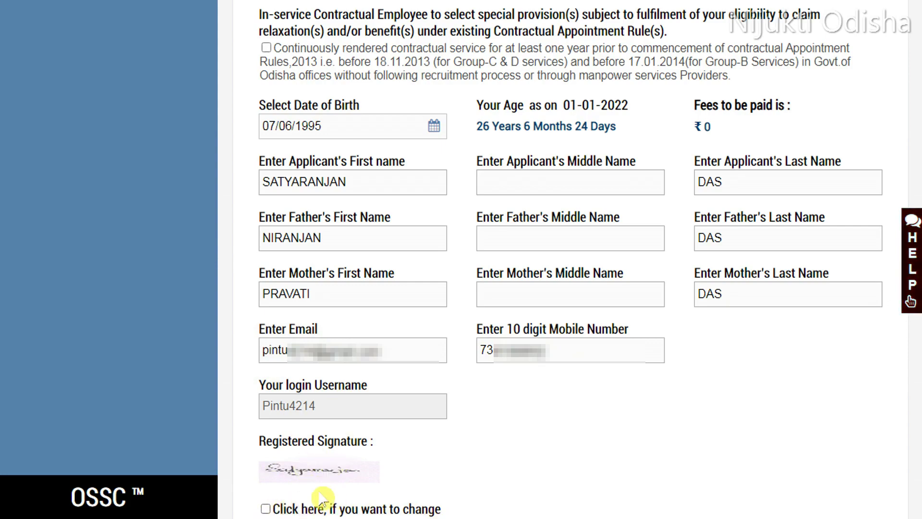
Step: Accept the solemn declaration at the end of the registration form and open the registration preview
scroll(374, 91, down, 10)
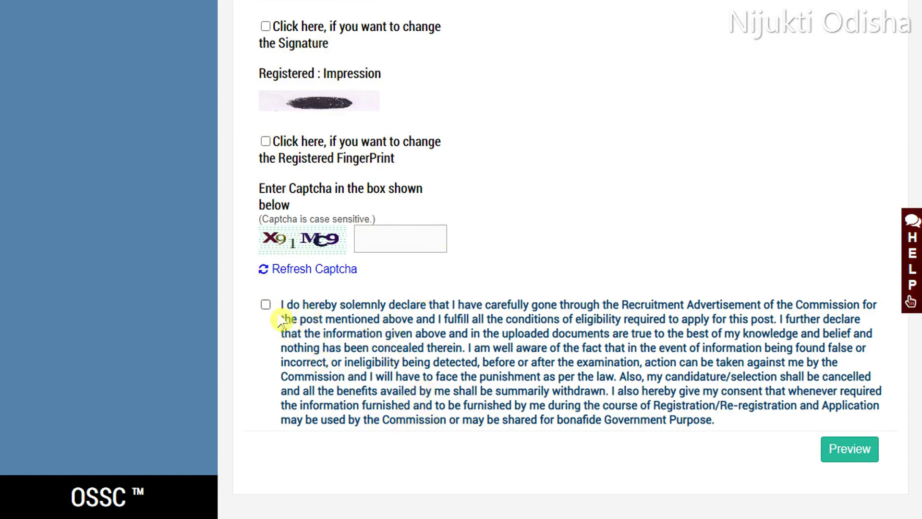
click(266, 304)
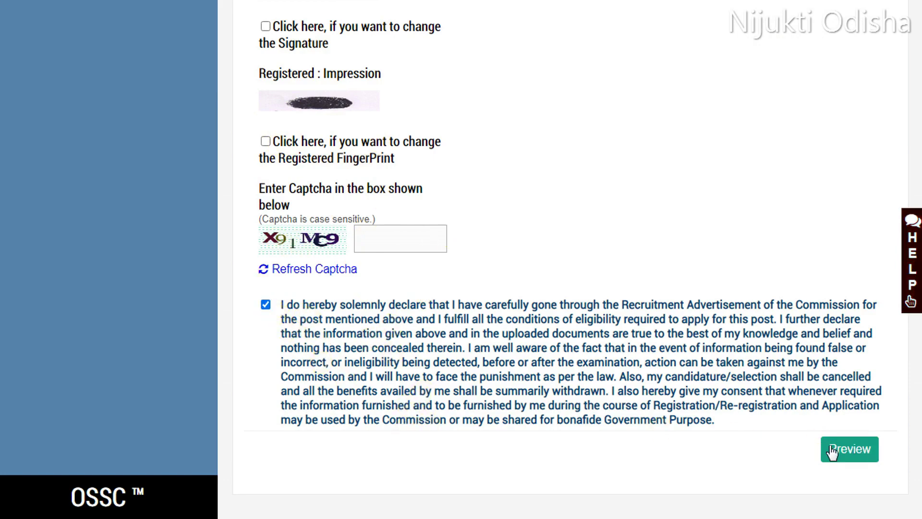
click(850, 449)
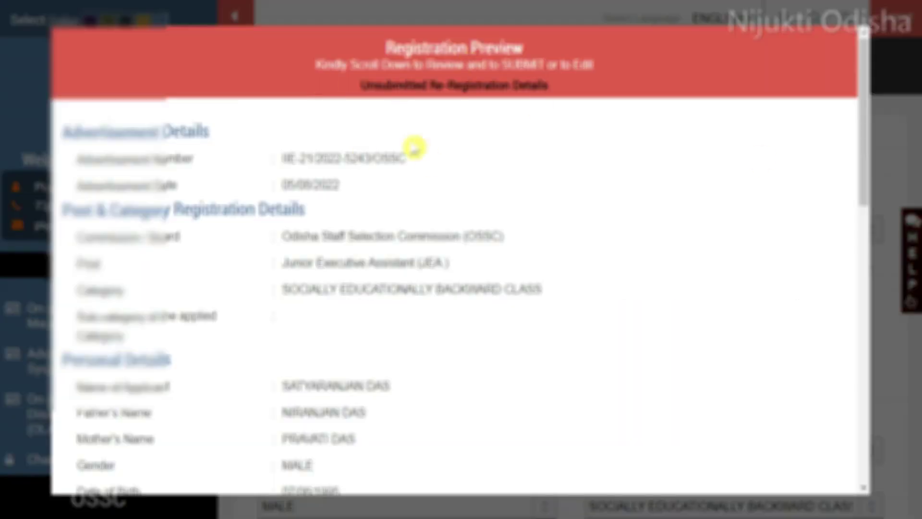
Step: Review the registration preview through to the signature, submit the registration and return to the home page
mouse_move(865, 81)
mouse_down()
mouse_move(874, 195)
mouse_move(840, 406)
mouse_up()
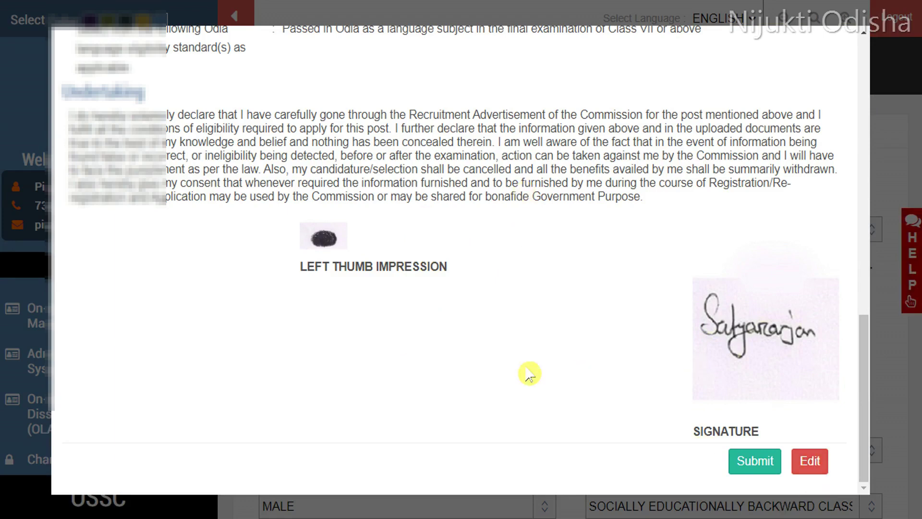
click(746, 463)
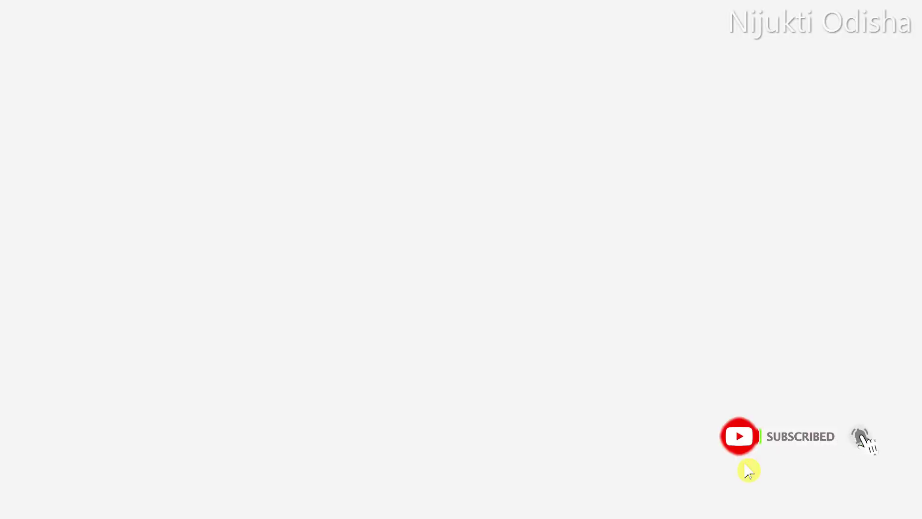
scroll(401, 393, down, 1)
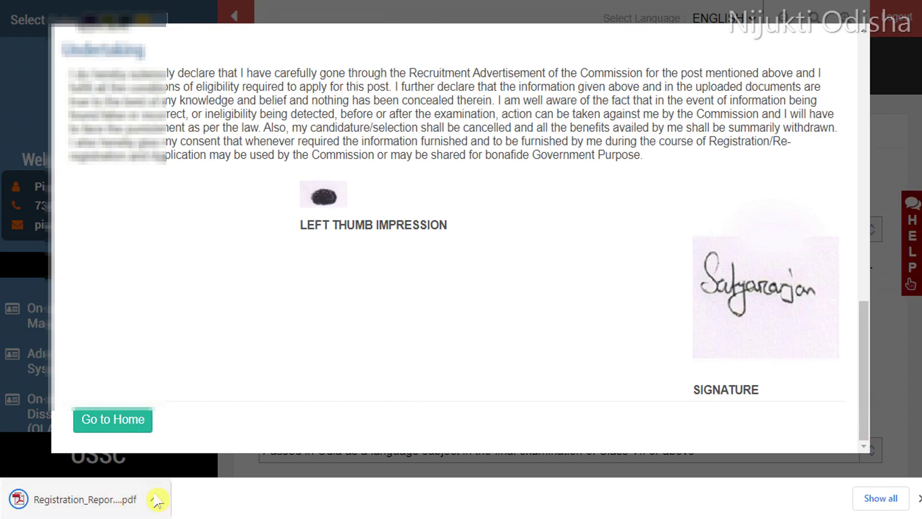
click(104, 427)
Step: Review the checklist for the Junior Executive Assistant post and open its registration preview, accepting the operation
scroll(578, 159, down, 5)
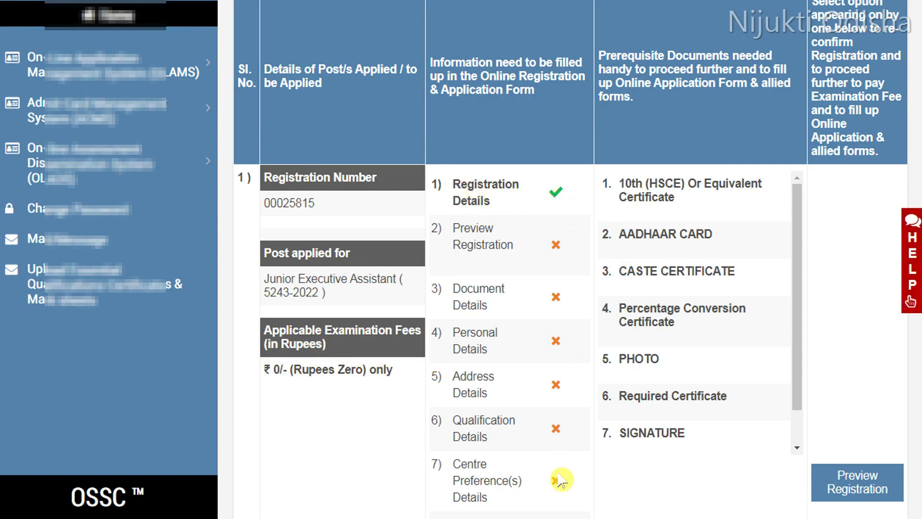
scroll(570, 473, down, 2)
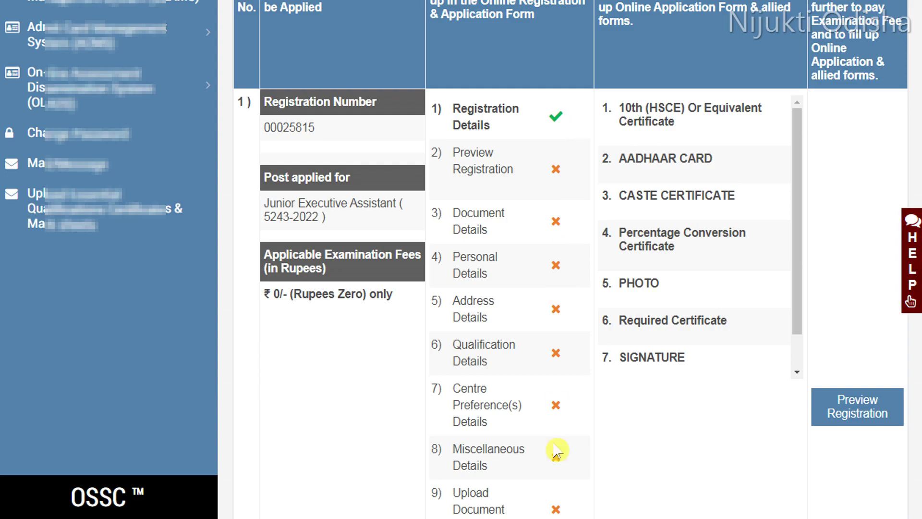
scroll(552, 384, down, 2)
scroll(545, 261, up, 6)
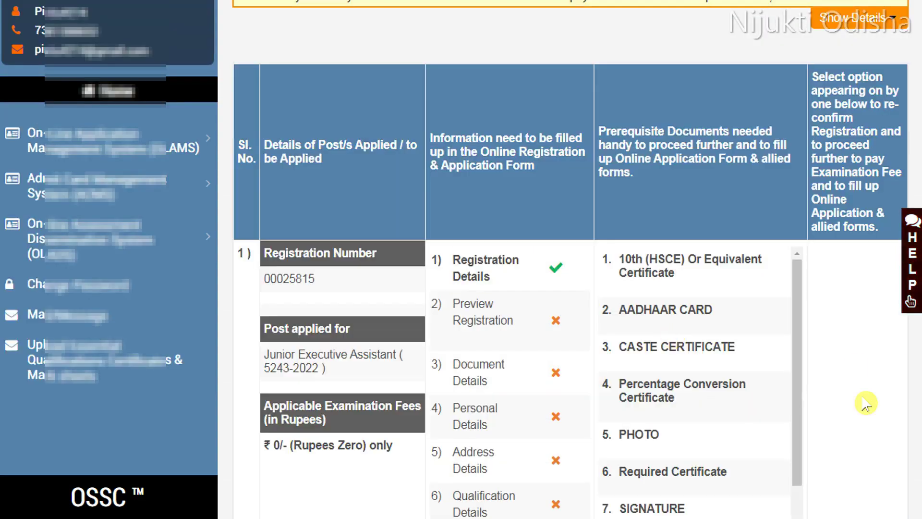
scroll(852, 365, down, 2)
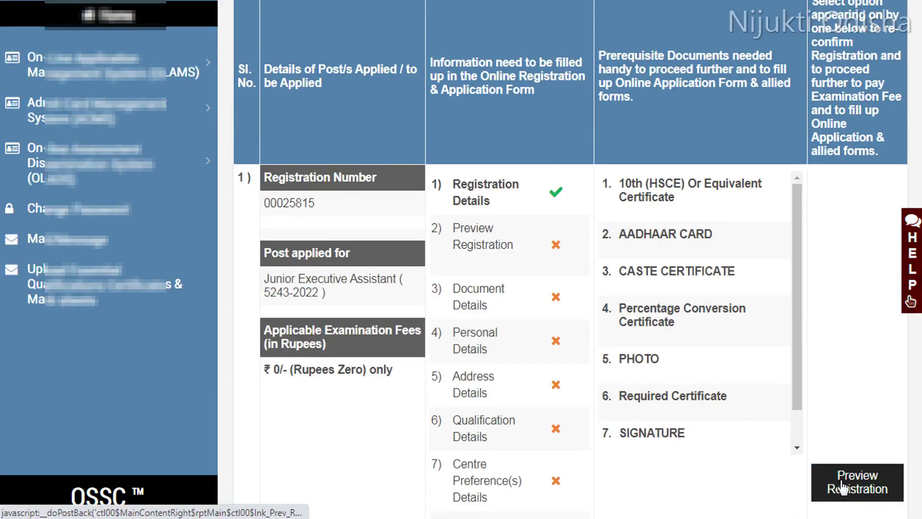
click(861, 486)
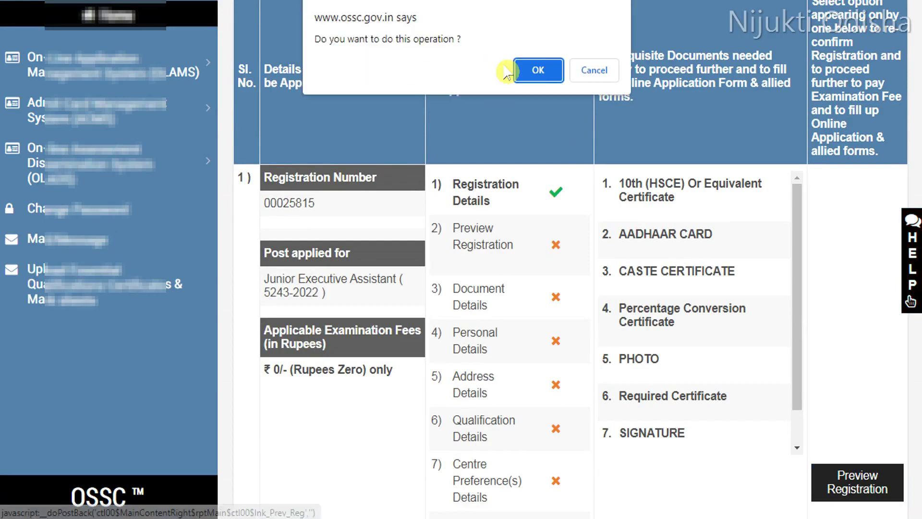
click(538, 76)
Step: Review the previewed registration details to the end and confirm the registration as final
drag(864, 144, 872, 332)
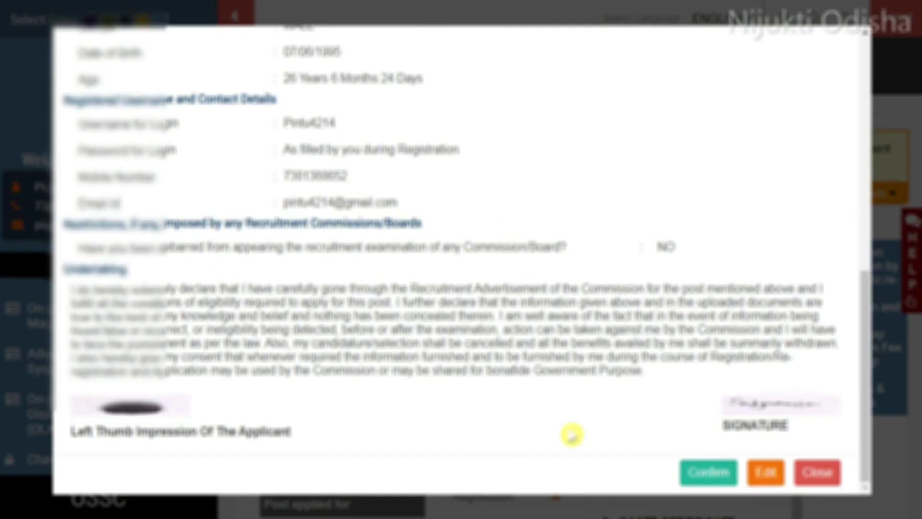
click(708, 475)
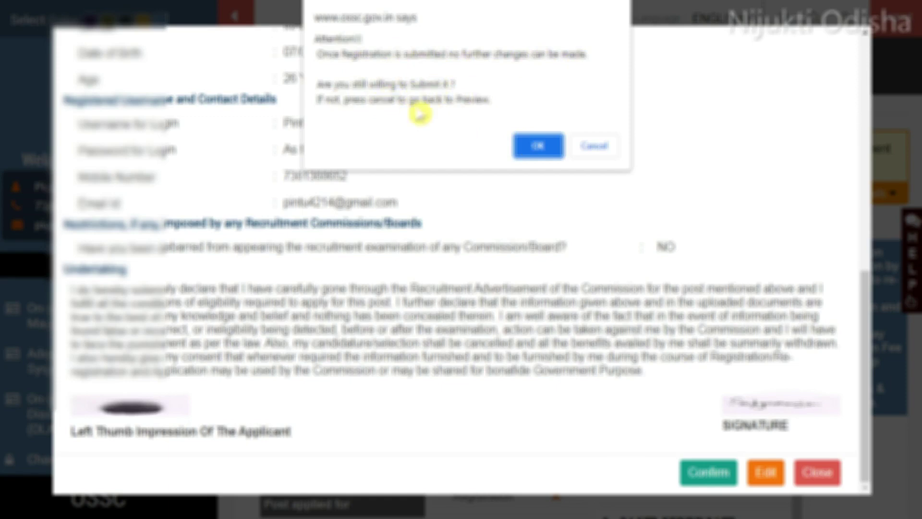
click(540, 153)
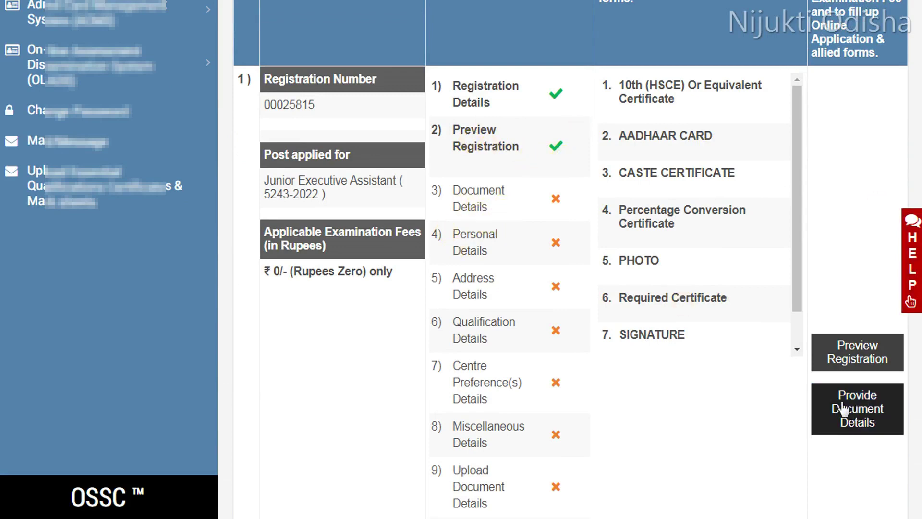
Step: Open the document details form and choose AADHAAR CARD as ID proof, issued by UNIQUE IDENTIFICATION AUTHORITY OF INDIA
click(866, 421)
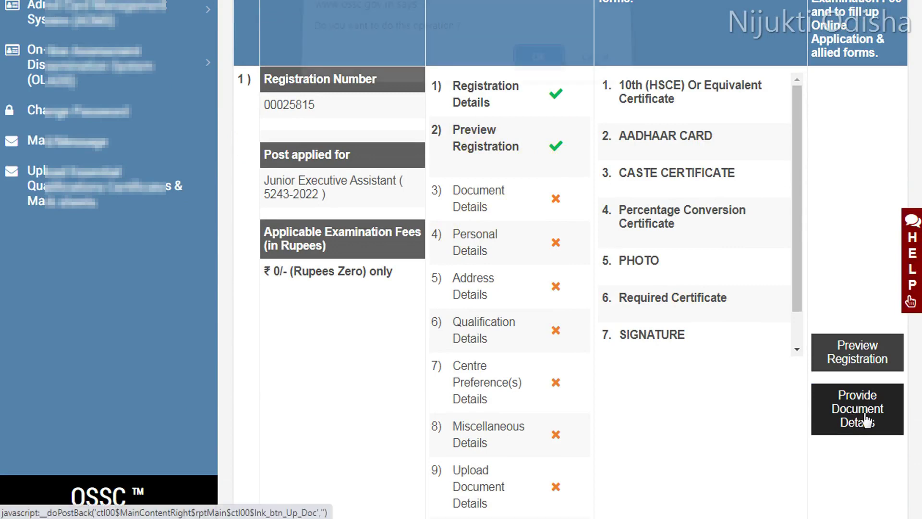
click(530, 73)
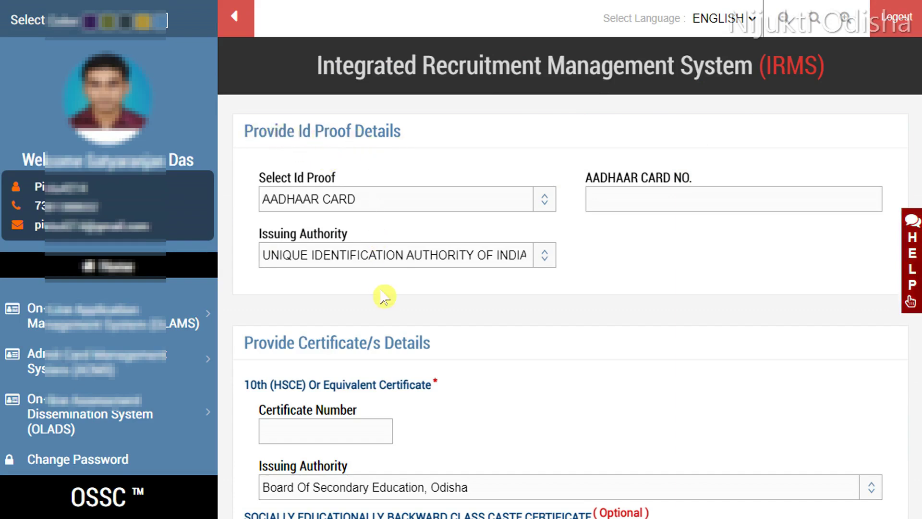
click(353, 205)
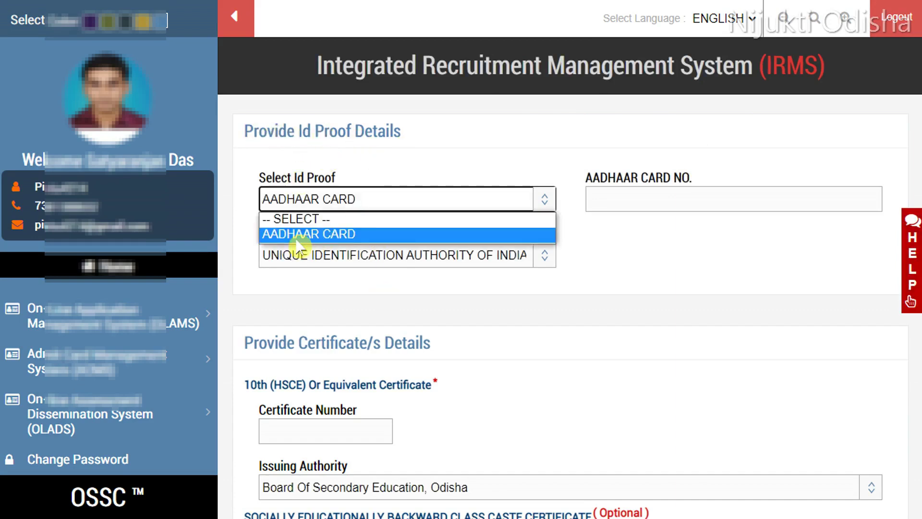
click(346, 238)
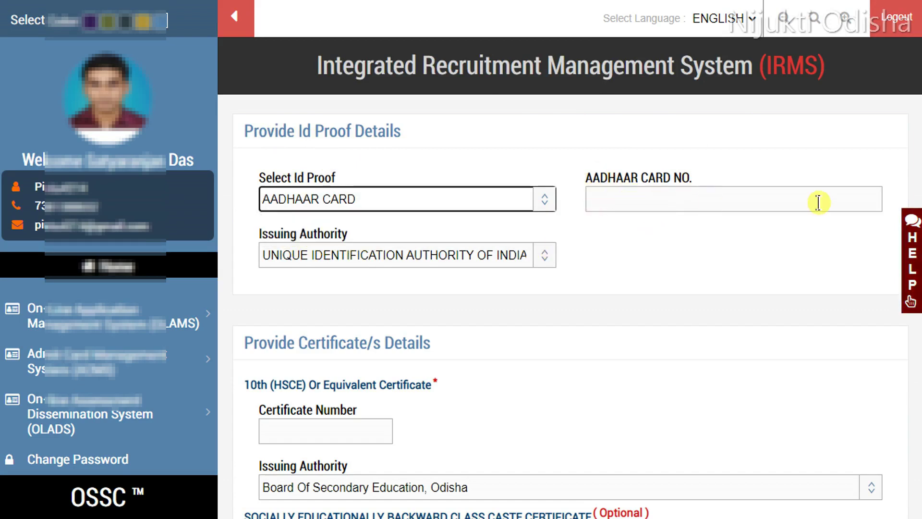
click(369, 262)
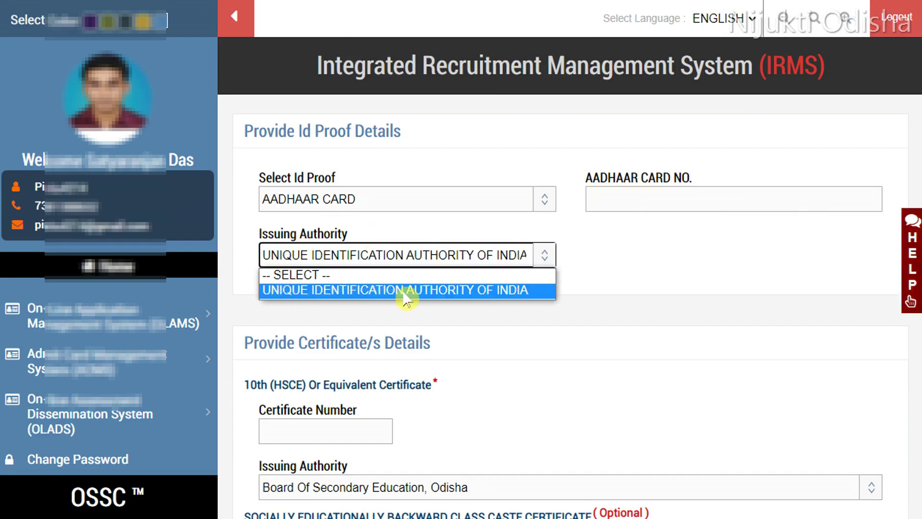
click(627, 253)
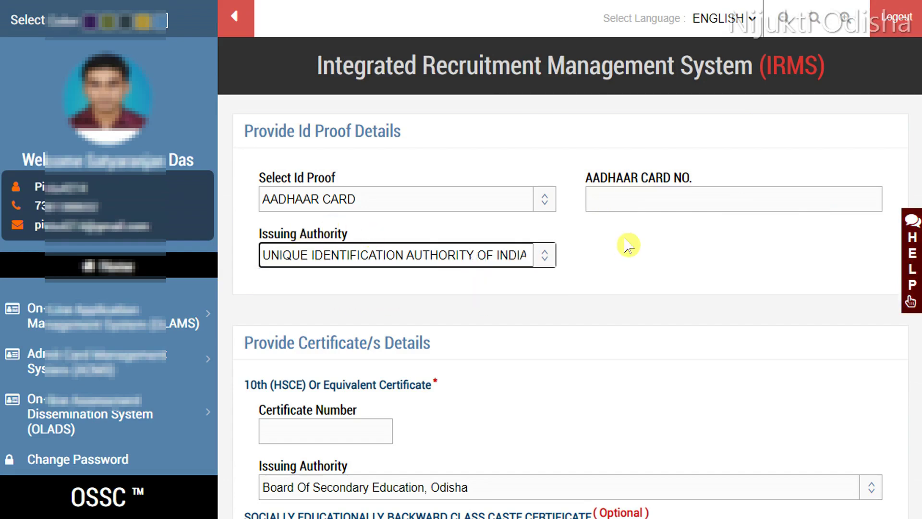
Step: Select Board Of Secondary Education, Odisha as the issuing authority of the 10th (HSCE) or equivalent certificate
scroll(457, 309, down, 5)
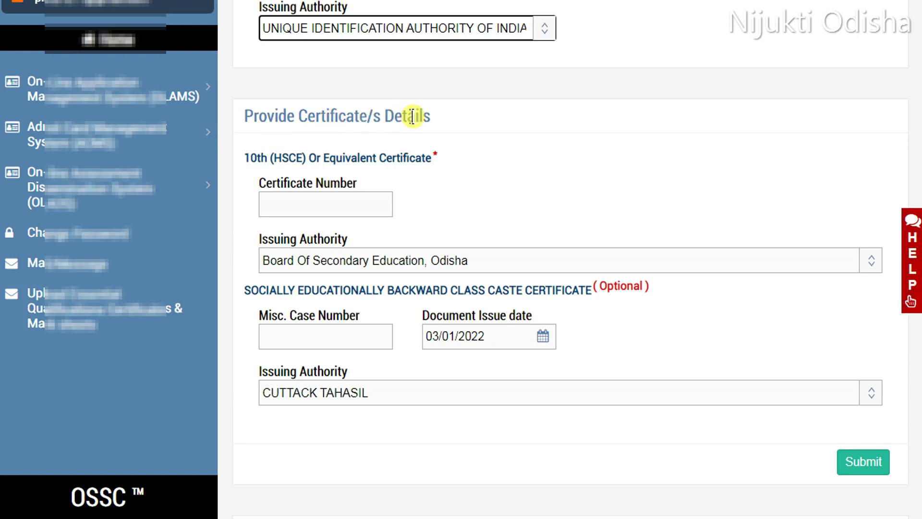
click(356, 262)
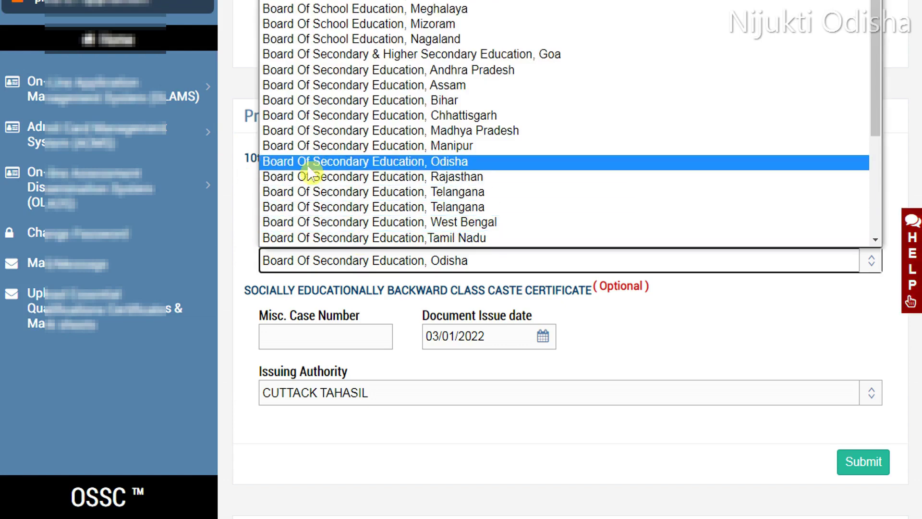
click(382, 164)
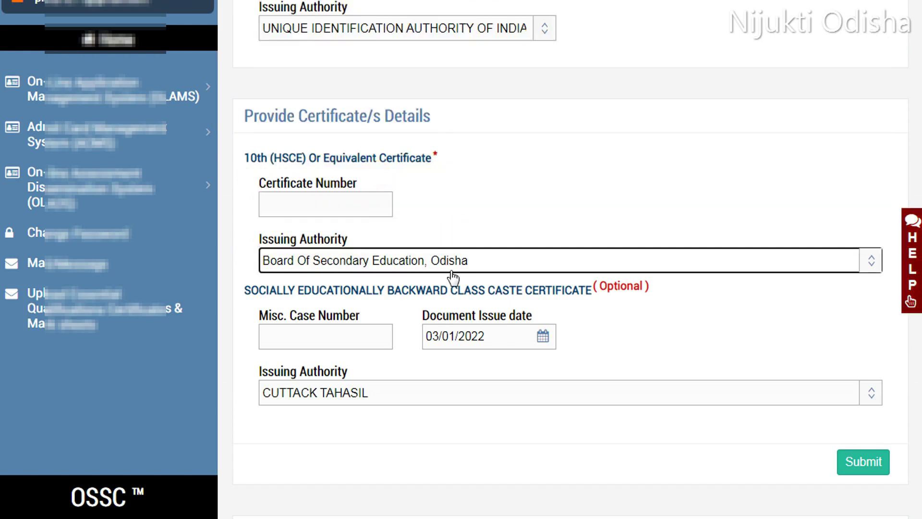
click(439, 263)
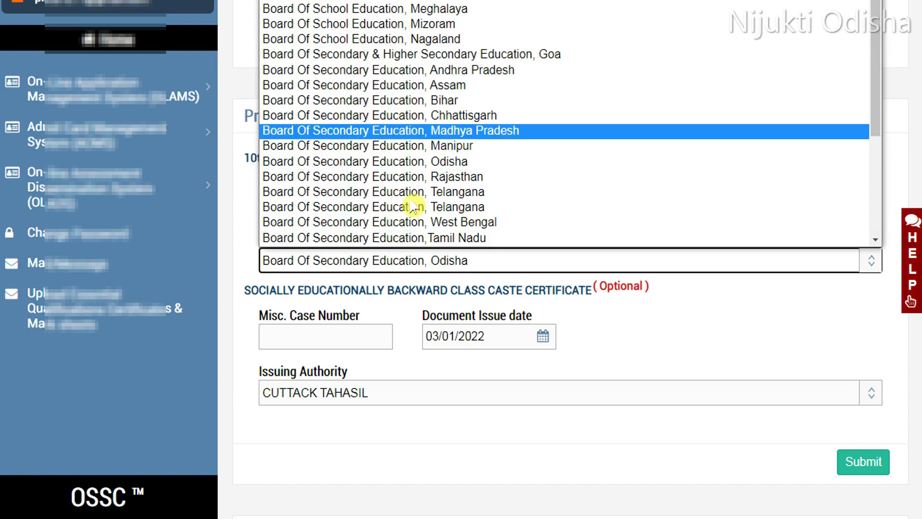
click(259, 276)
Step: Check the document issue date and the issuing authority choices for the optional caste certificate
scroll(528, 285, down, 3)
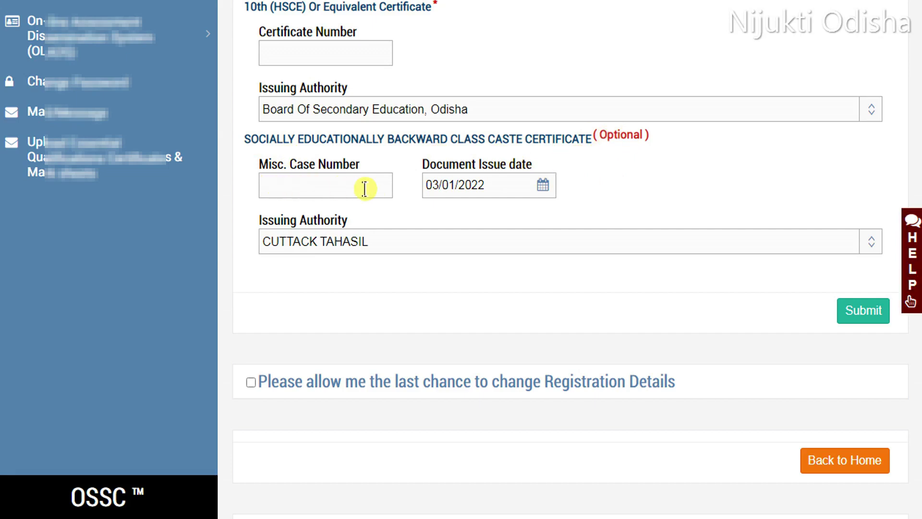
click(496, 183)
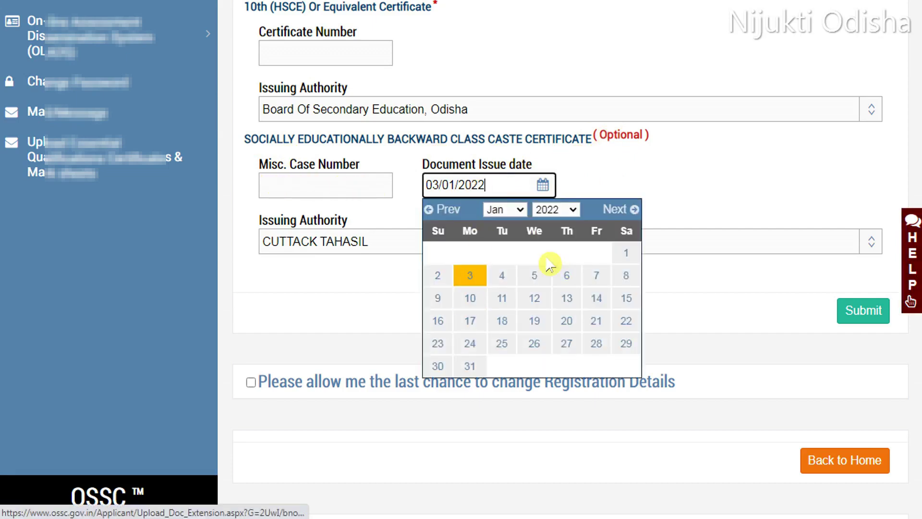
click(682, 200)
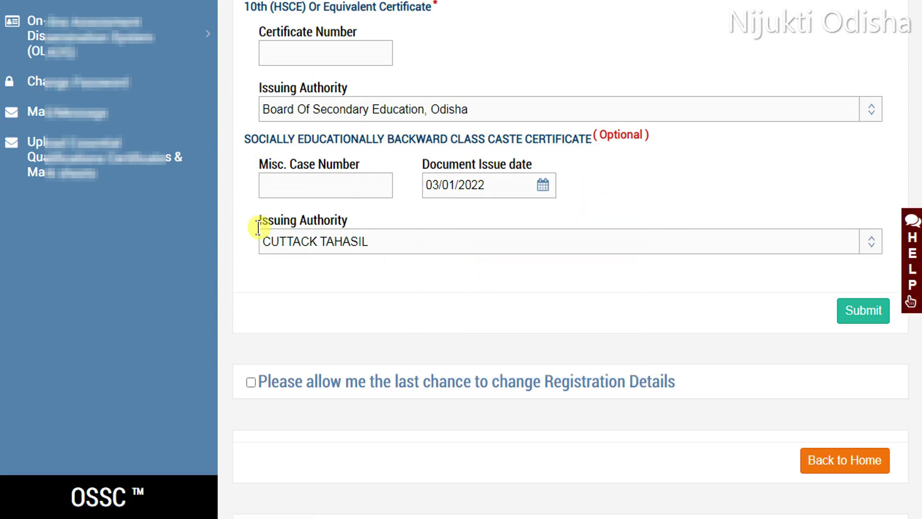
click(396, 248)
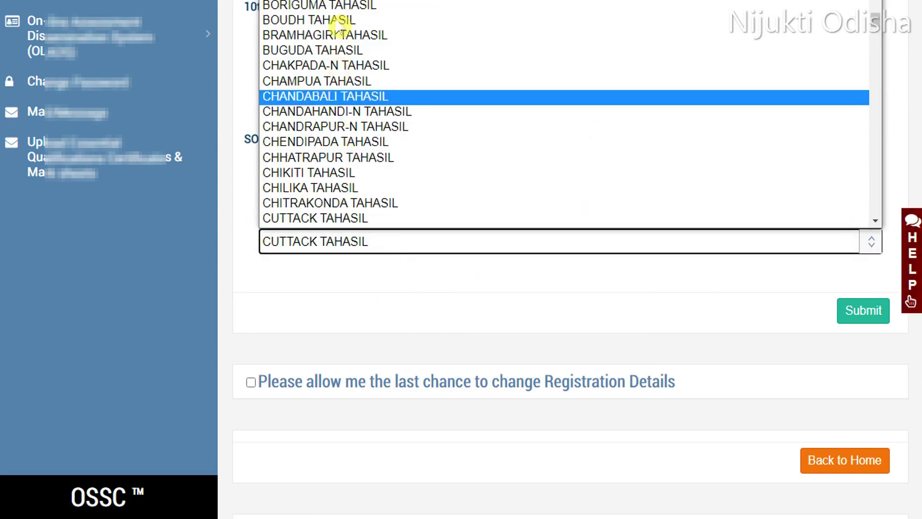
click(319, 259)
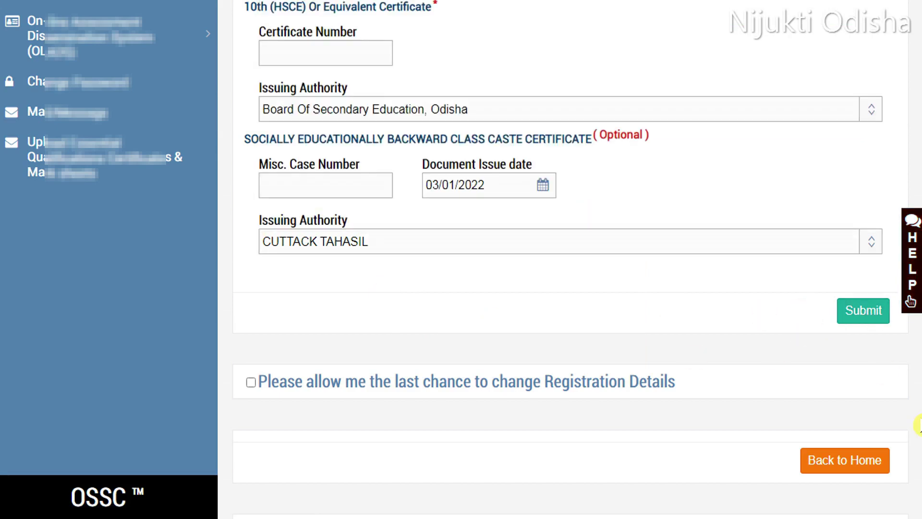
Step: Submit the ID proof and certificate details, review the added entries and confirm them as final
click(862, 310)
scroll(570, 288, down, 1)
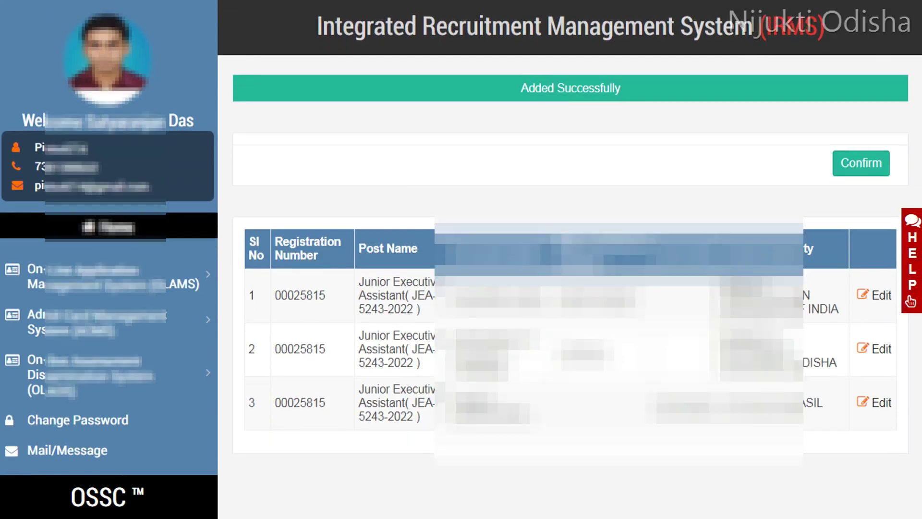
scroll(428, 288, down, 1)
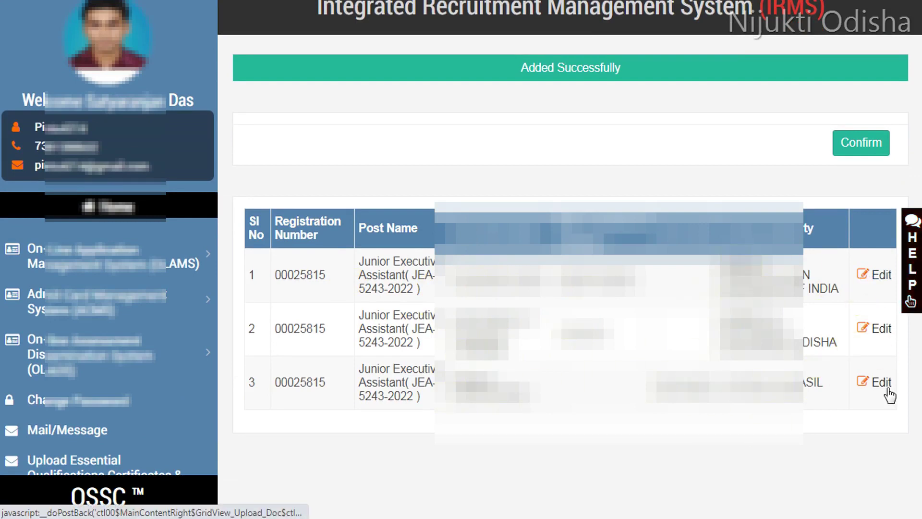
click(854, 144)
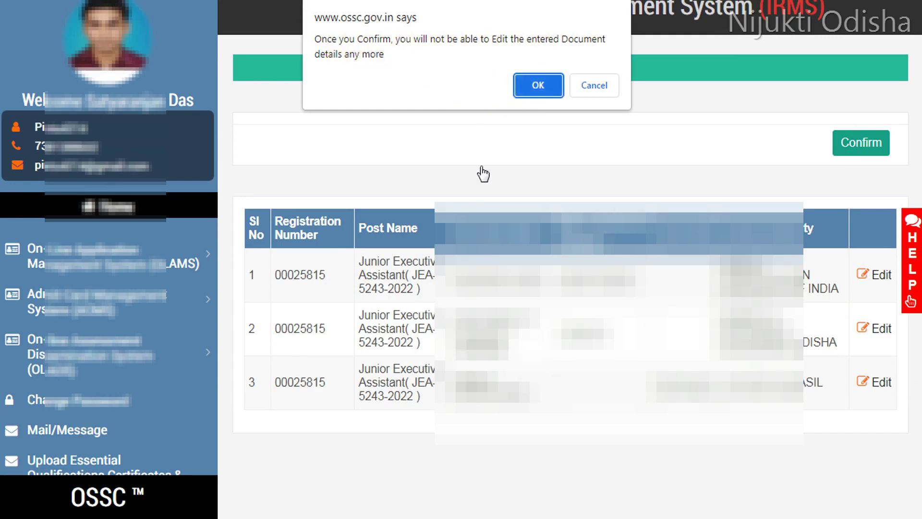
click(536, 85)
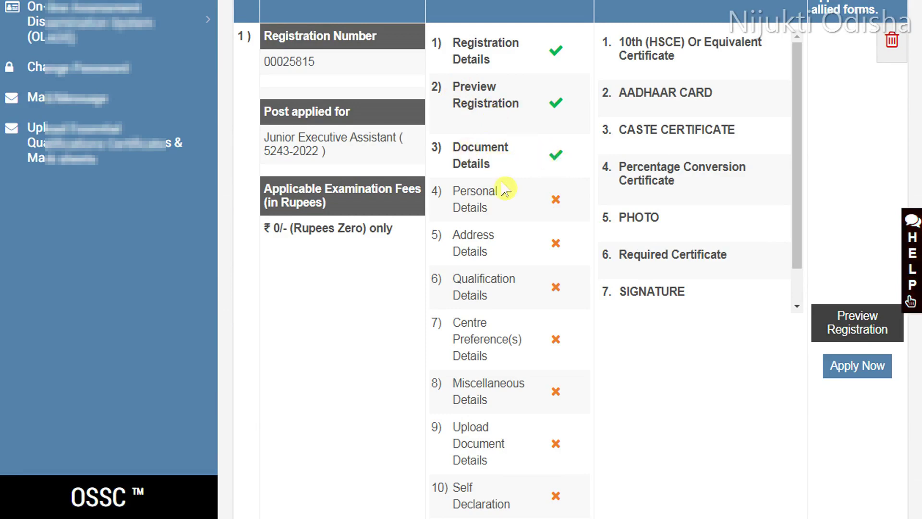
Step: Start the online application for the Junior Executive Assistant post and accept the operation
click(854, 370)
click(536, 71)
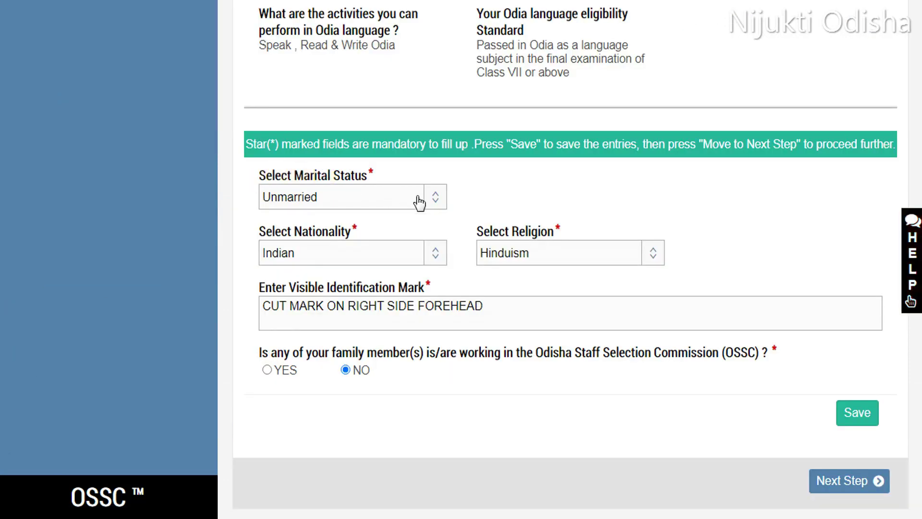
Step: Set the marital status to Unmarried, nationality to Indian and religion to Hinduism, and proceed to the address details
click(420, 202)
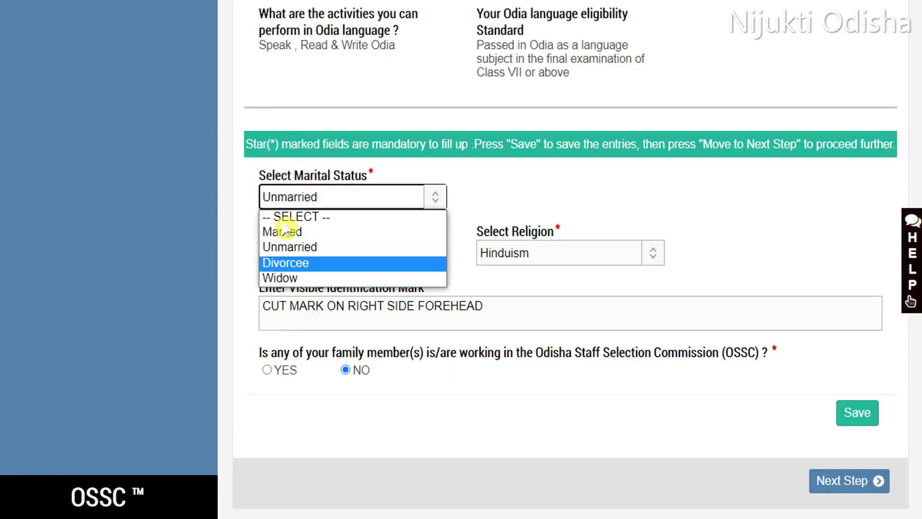
click(296, 246)
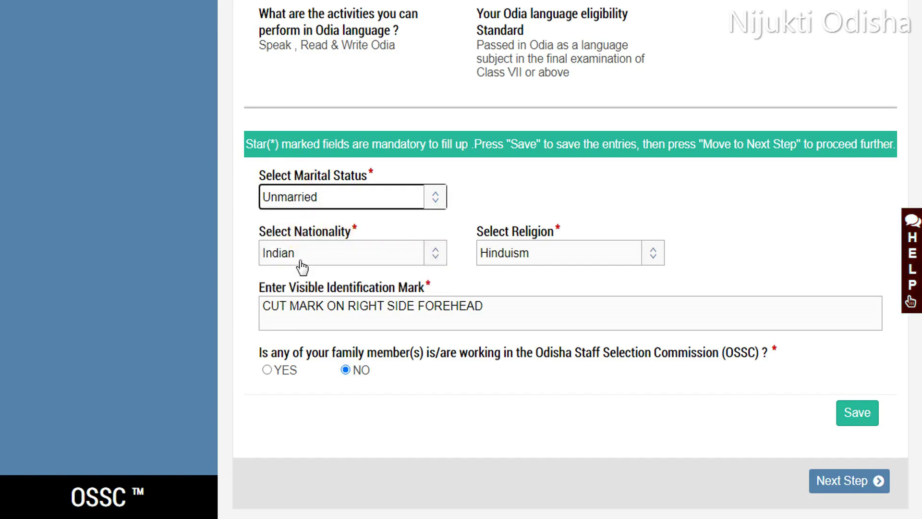
click(341, 259)
click(293, 289)
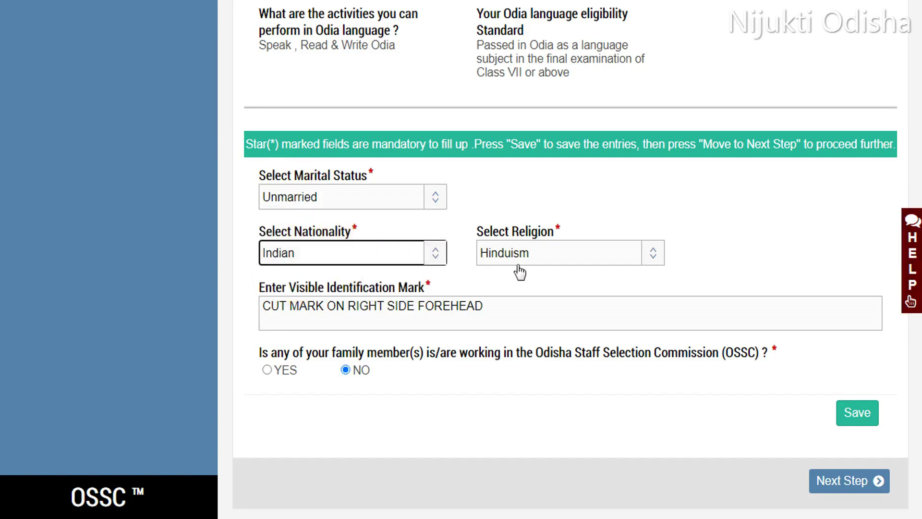
click(542, 253)
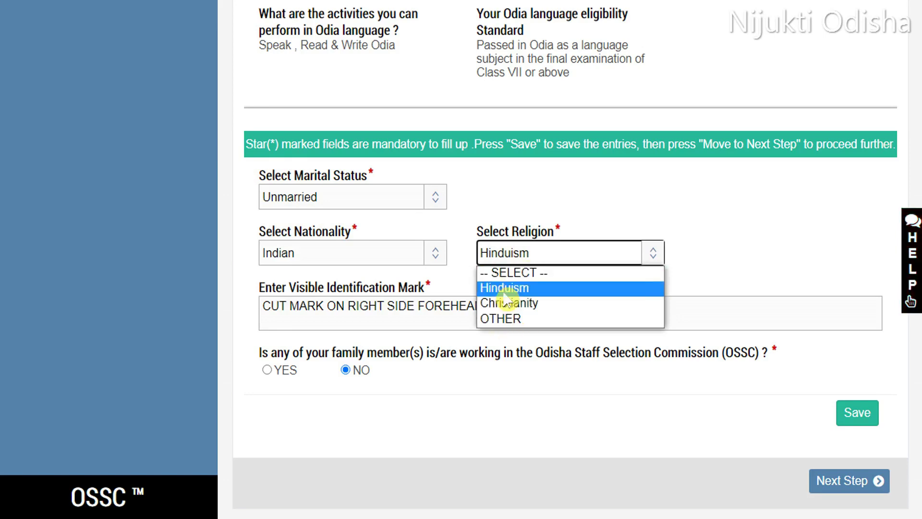
click(514, 288)
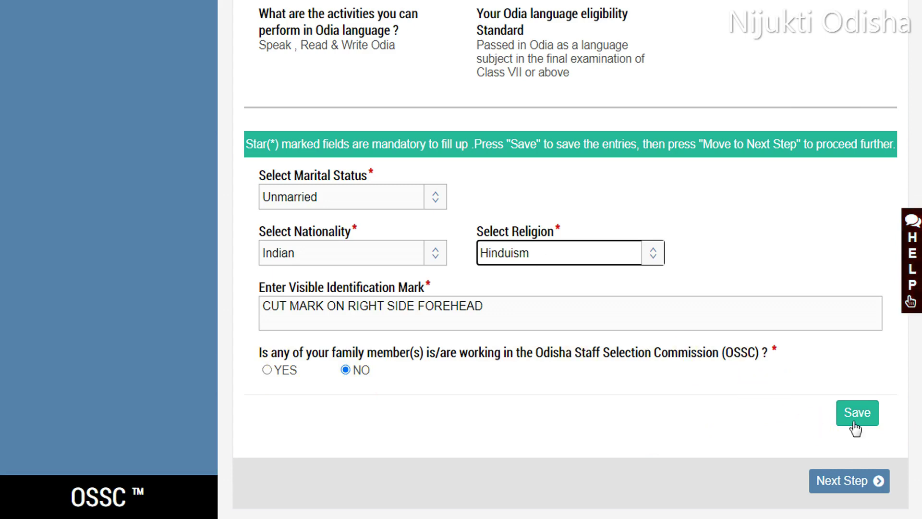
click(852, 484)
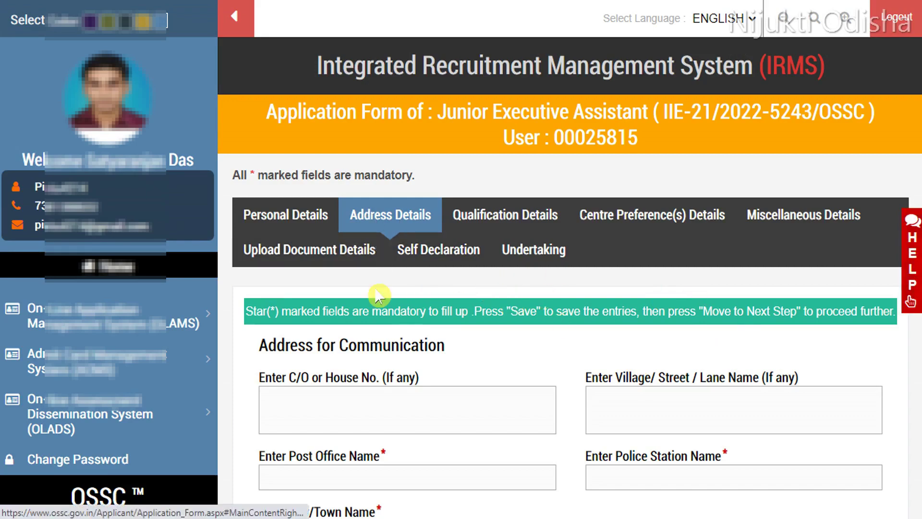
Step: Select ODISHA as the state of the communication address and check the district field
scroll(513, 287, down, 2)
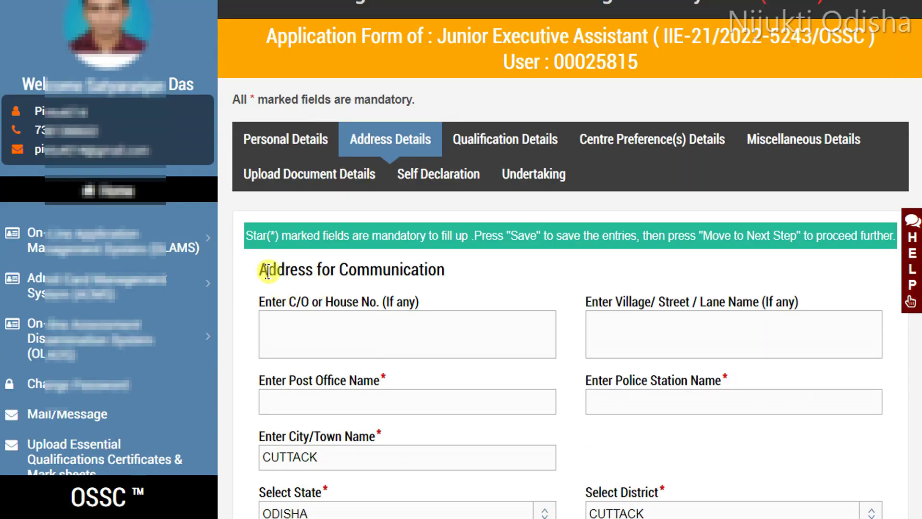
scroll(432, 283, down, 4)
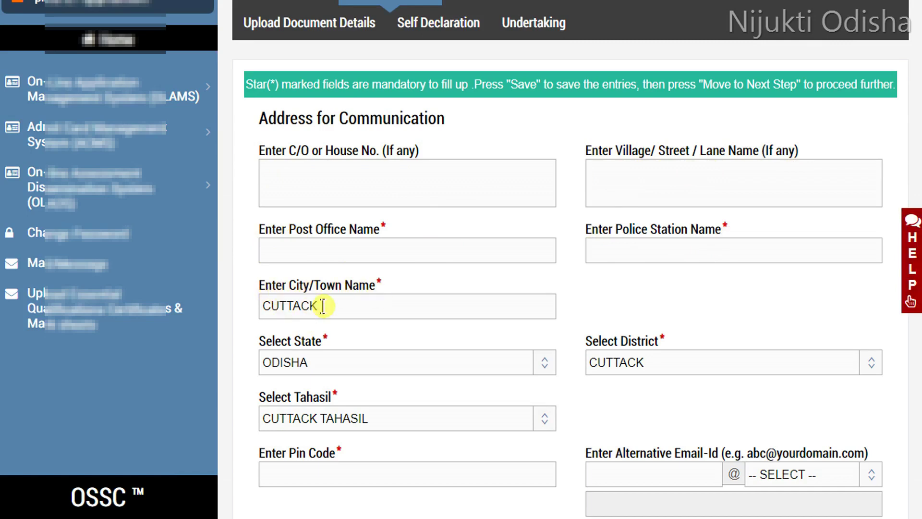
click(263, 306)
drag(263, 306, 539, 300)
click(515, 283)
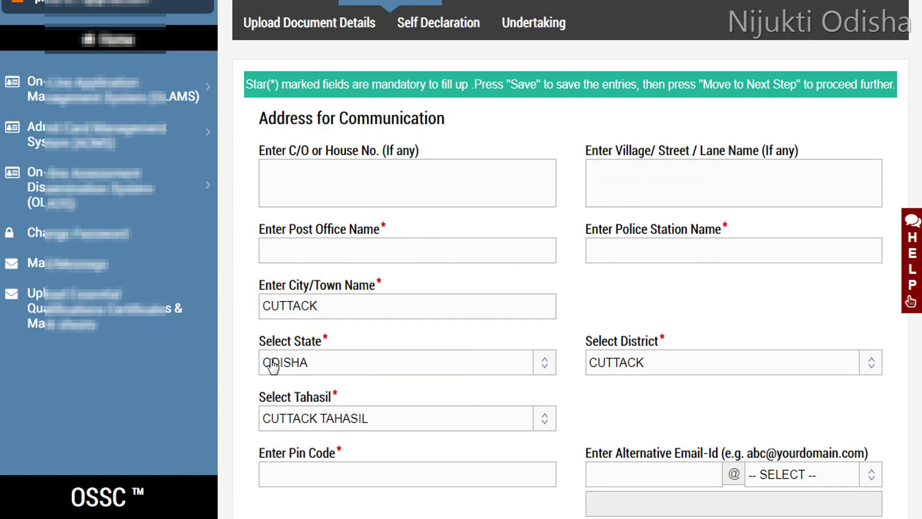
click(395, 365)
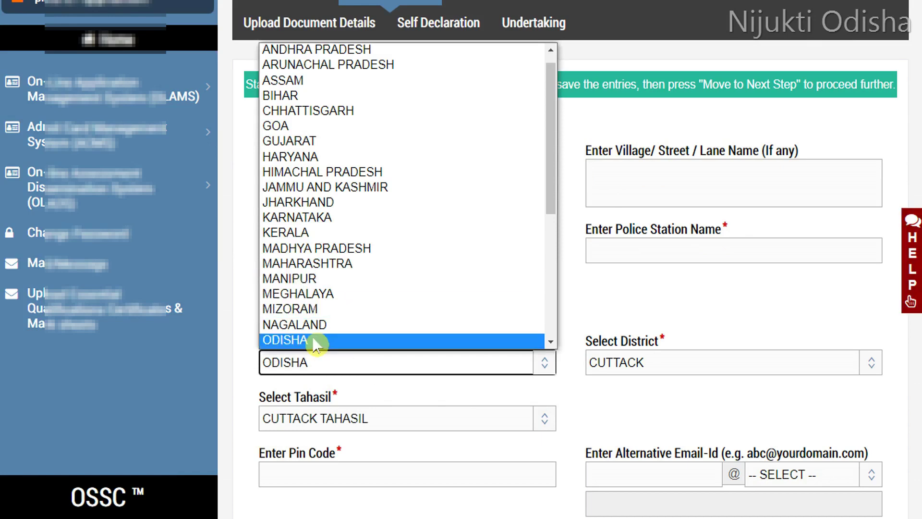
click(377, 342)
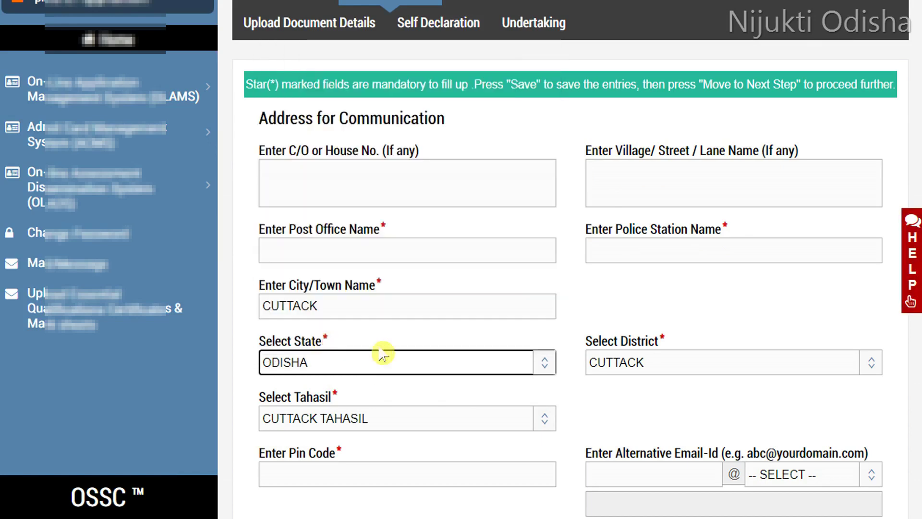
click(669, 378)
click(575, 332)
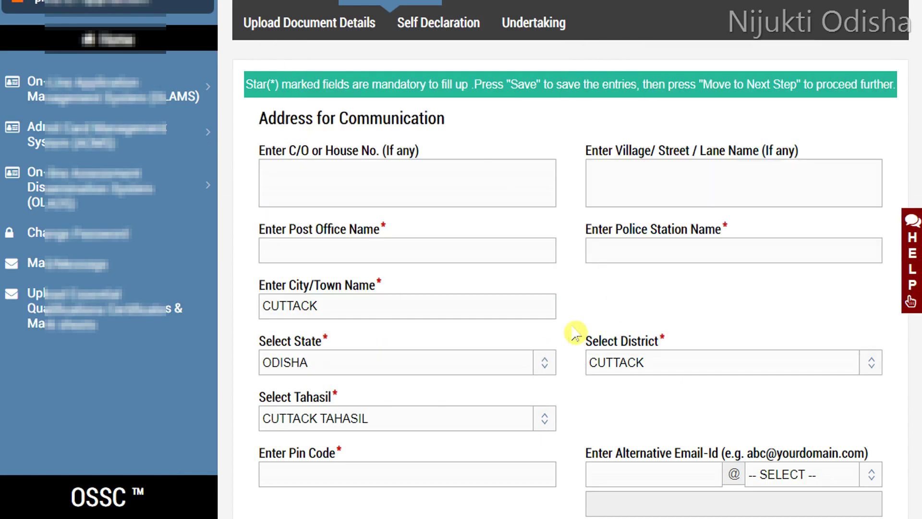
Step: Examine the remaining communication address, contact and permanent address fields, including the option for using the same address for both
scroll(575, 331, down, 3)
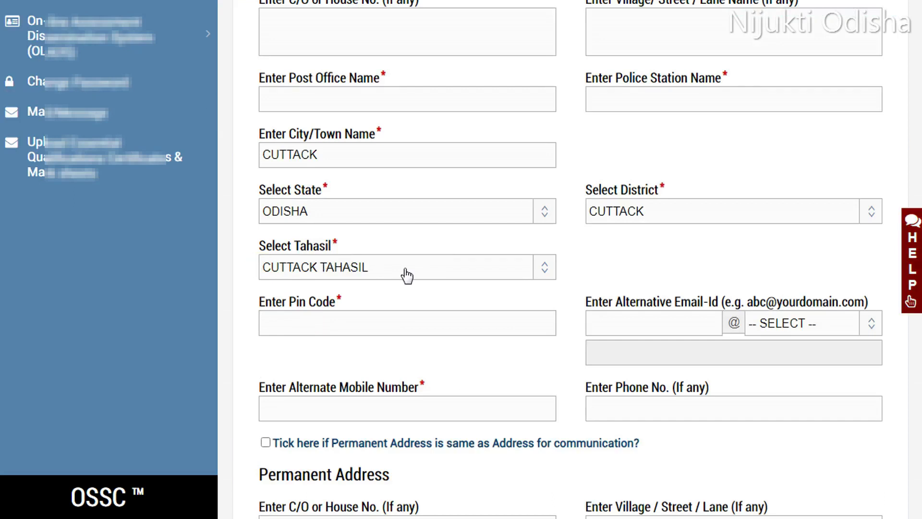
click(326, 323)
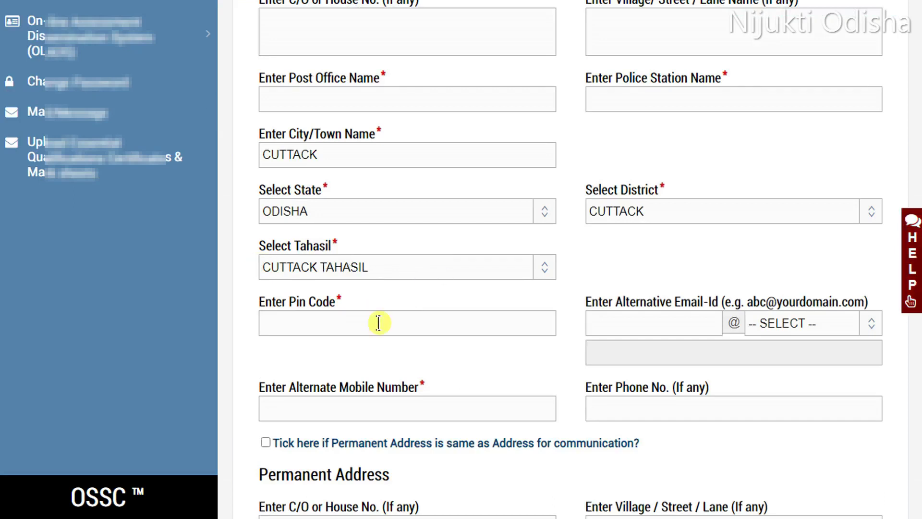
scroll(562, 315, down, 3)
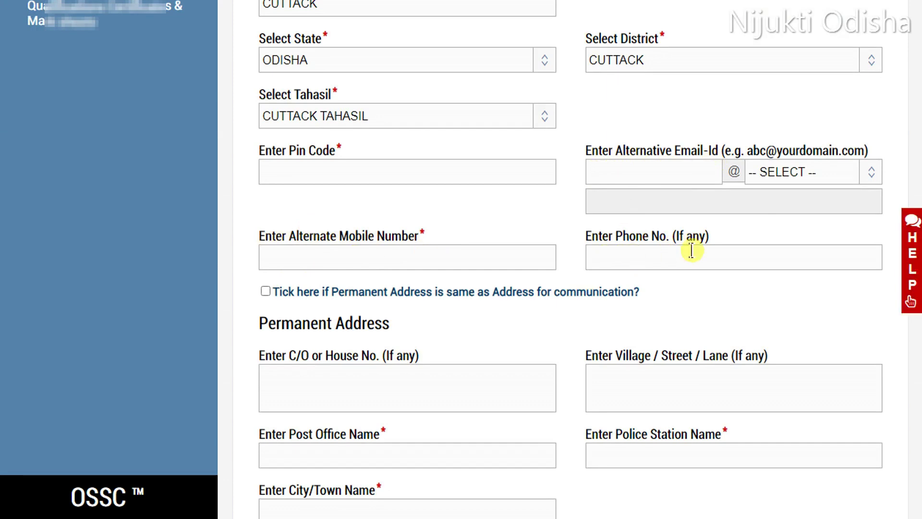
scroll(412, 223, up, 5)
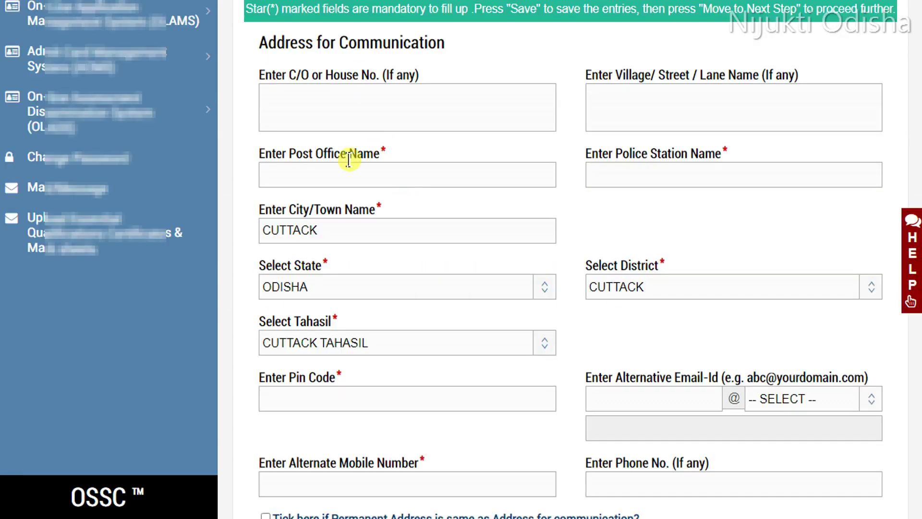
click(364, 231)
click(505, 197)
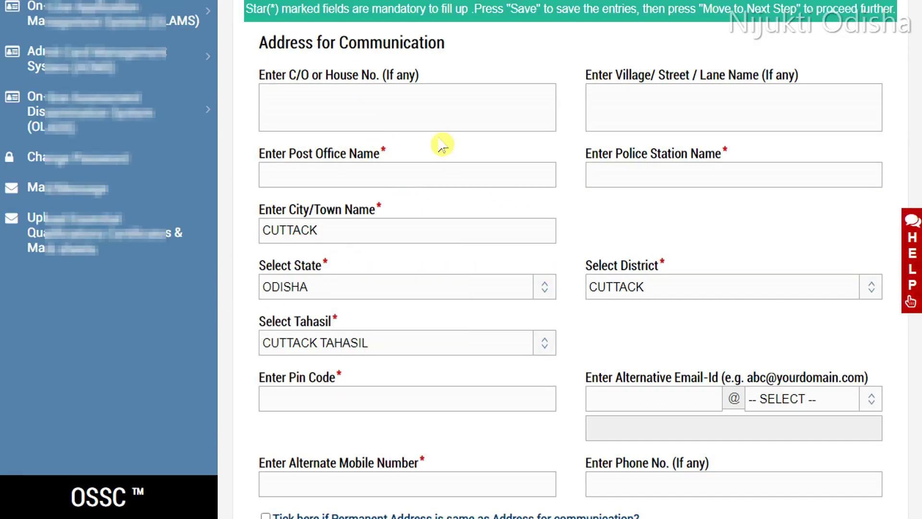
scroll(427, 257, down, 5)
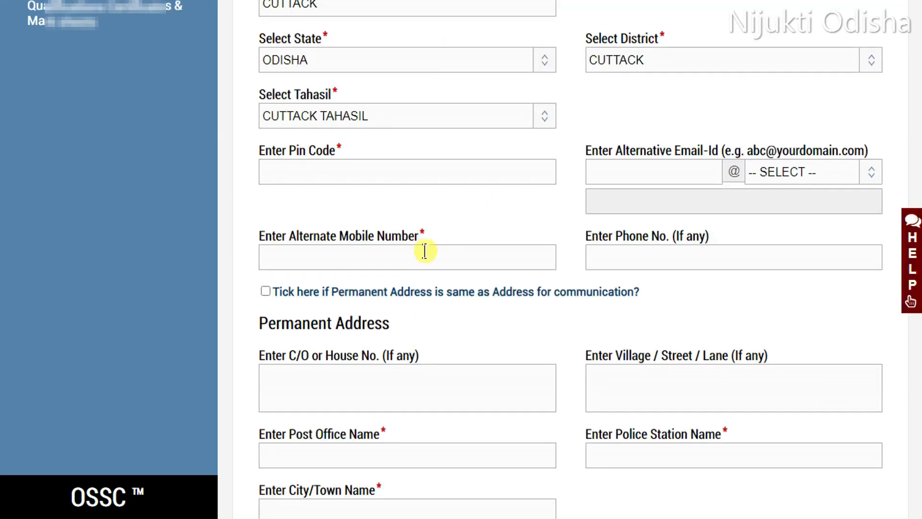
scroll(424, 250, down, 3)
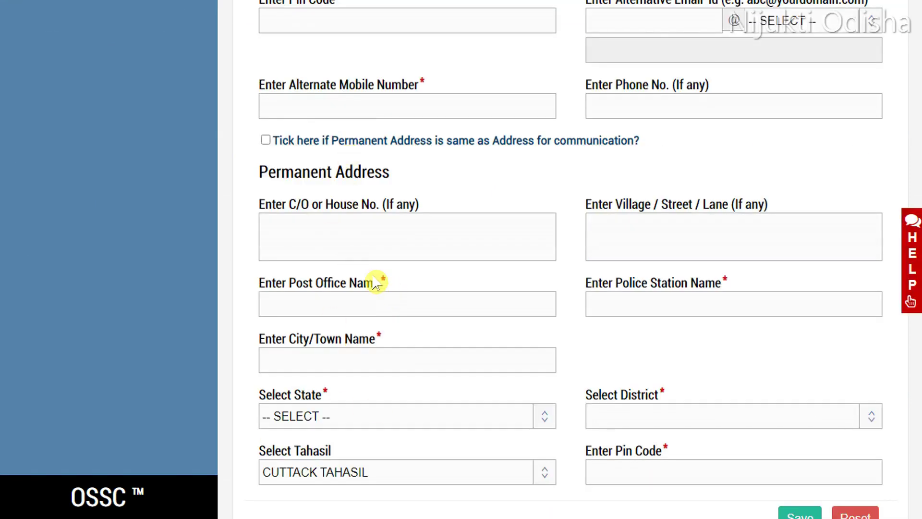
scroll(377, 284, down, 2)
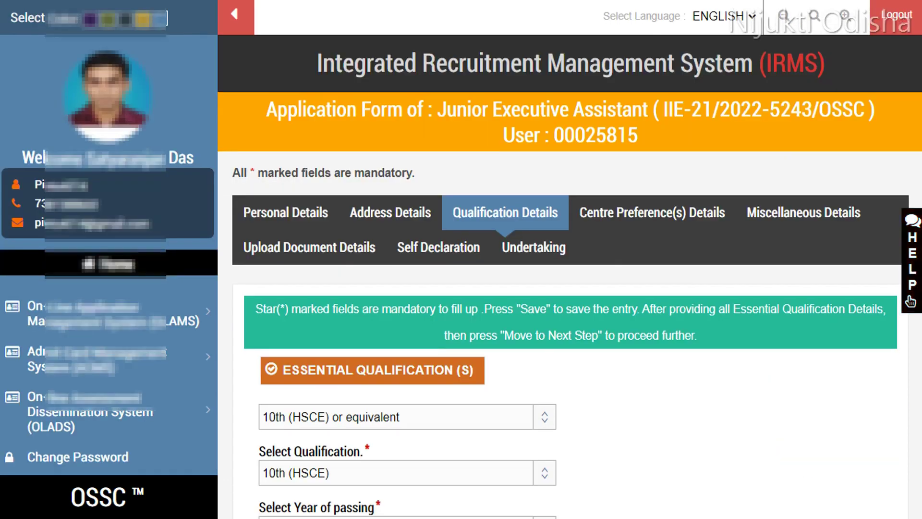
Step: Select 10th (HSCE) as the qualification for 10th (HSCE) or equivalent and check the year of passing choices
scroll(465, 152, down, 1)
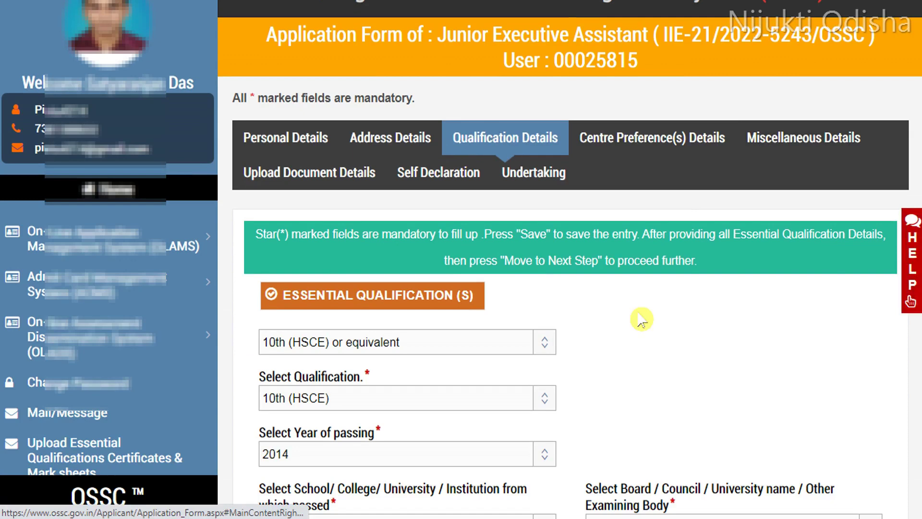
scroll(918, 173, down, 2)
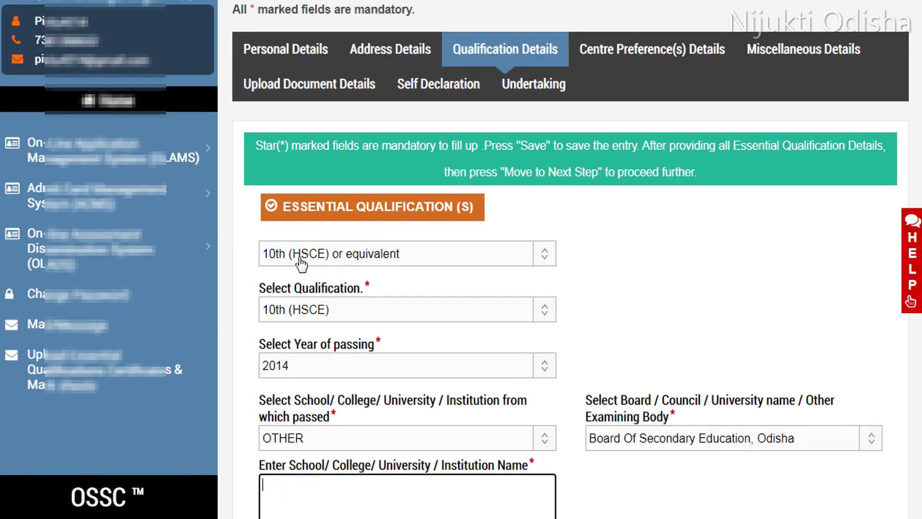
scroll(595, 256, down, 2)
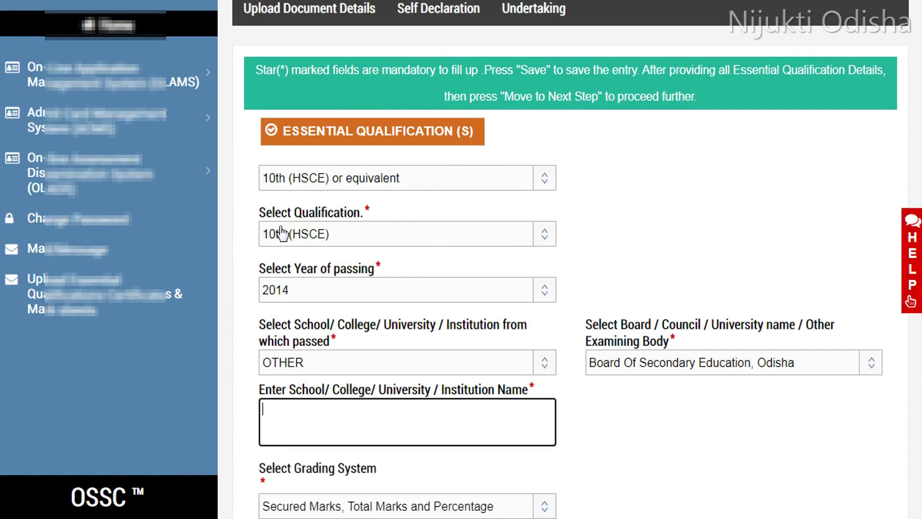
click(300, 237)
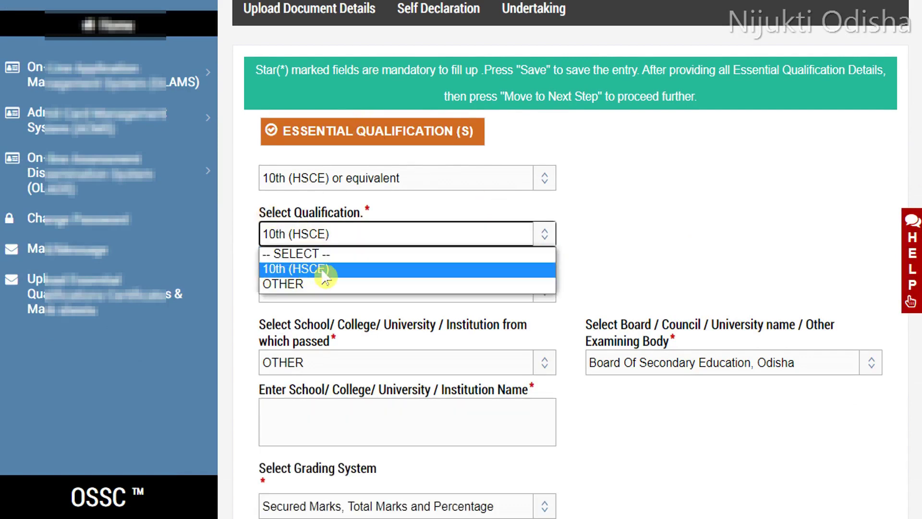
click(294, 269)
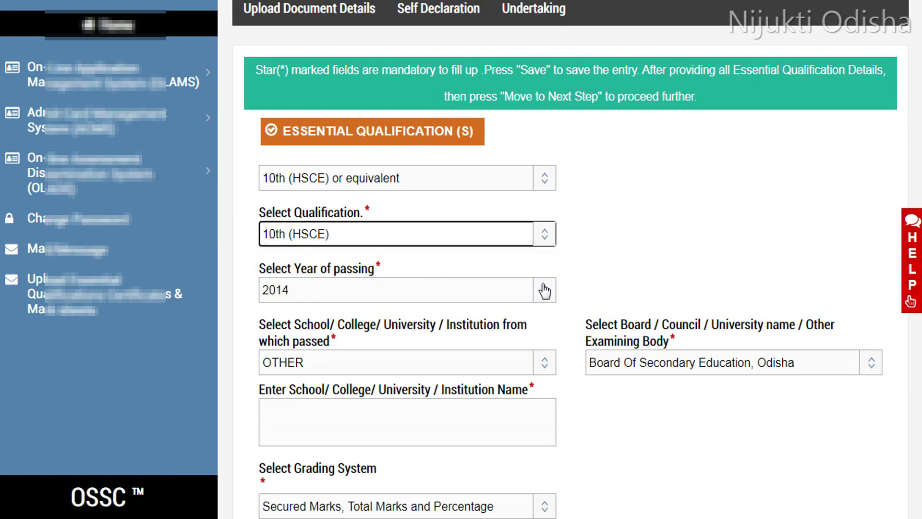
click(367, 291)
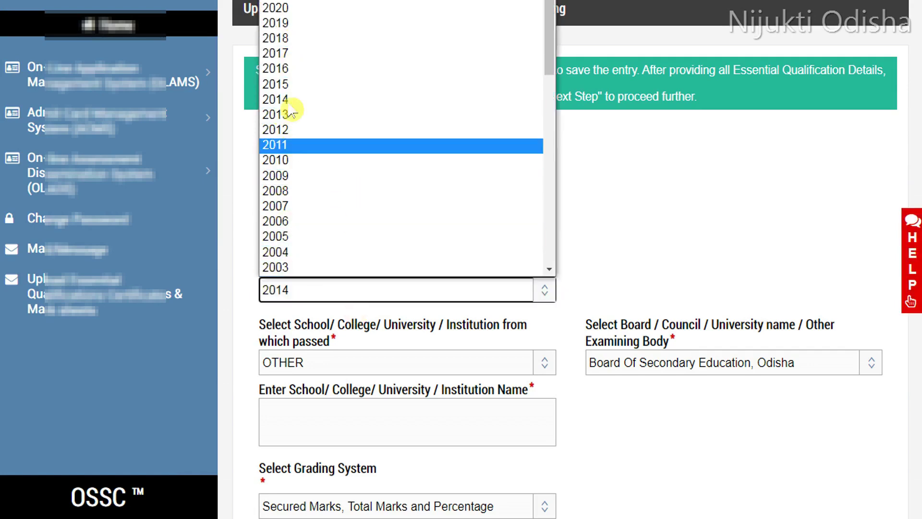
click(615, 255)
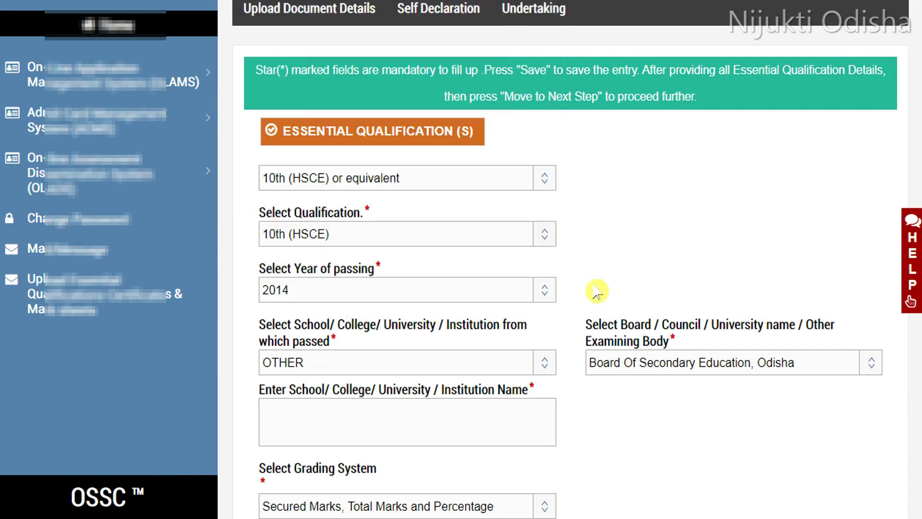
Step: Select OTHER as the 10th institution and Board Of Secondary Education, Odisha as its examining body
scroll(372, 255, down, 3)
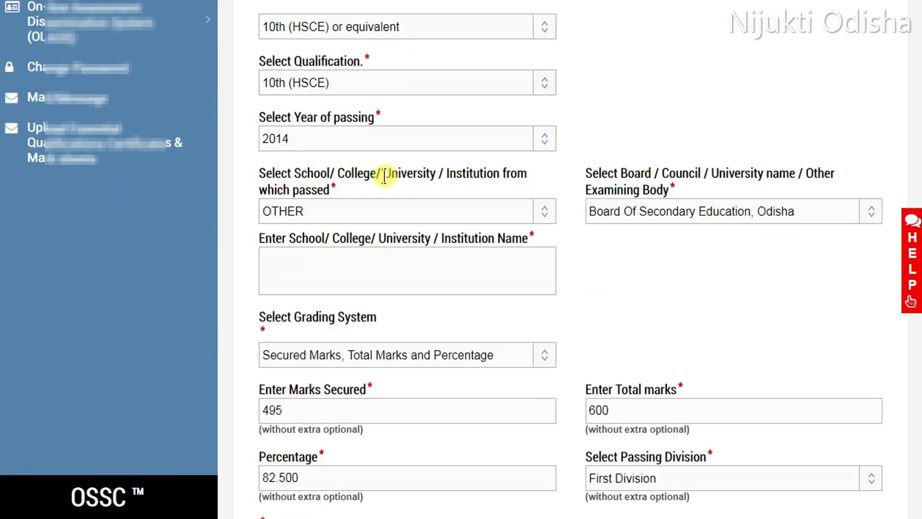
click(372, 216)
click(281, 246)
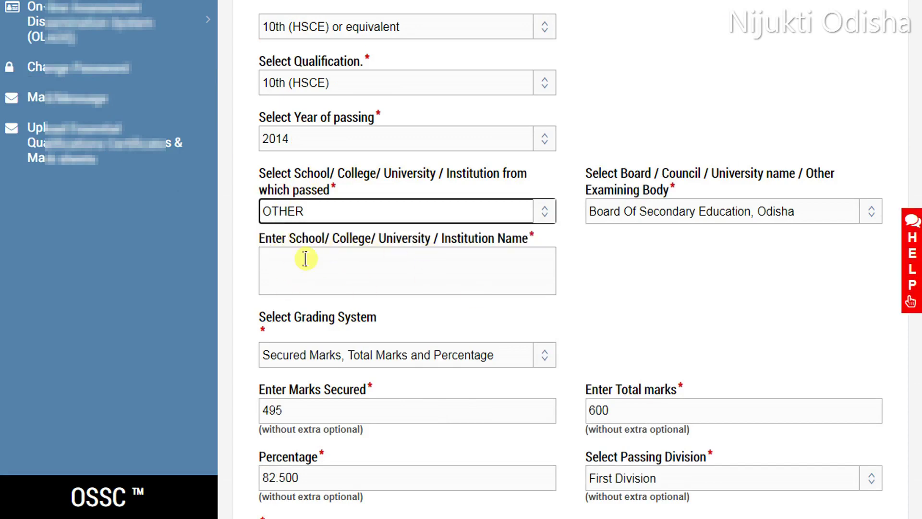
click(668, 215)
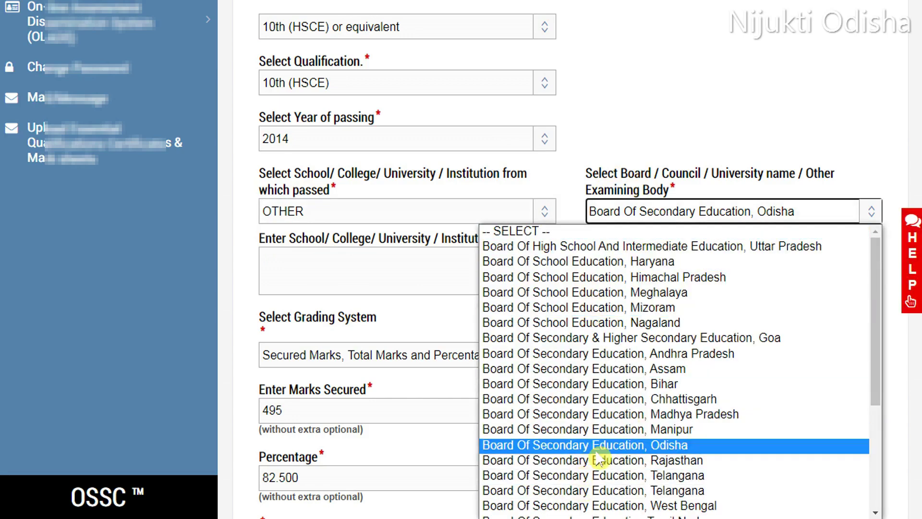
click(592, 445)
Step: Set the 10th grading system to Secured Marks, Total Marks and Percentage and the passing division to First Division
scroll(447, 367, down, 3)
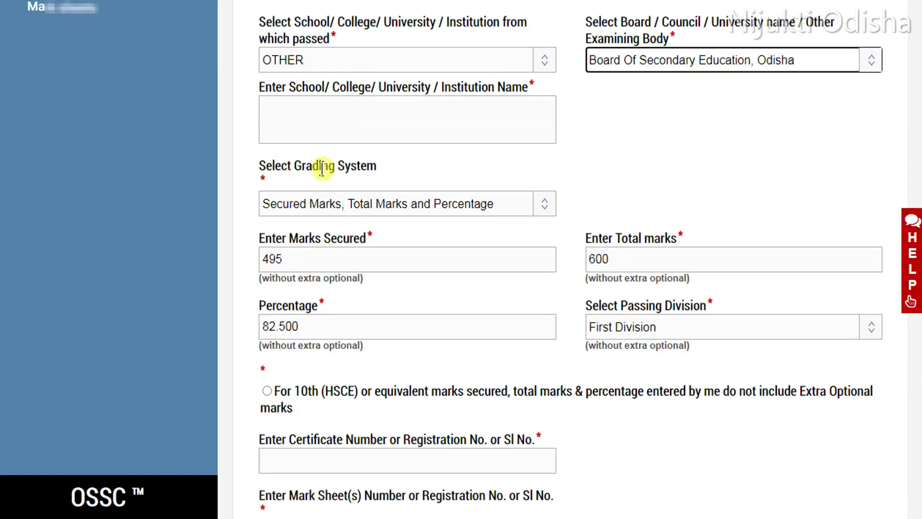
click(412, 209)
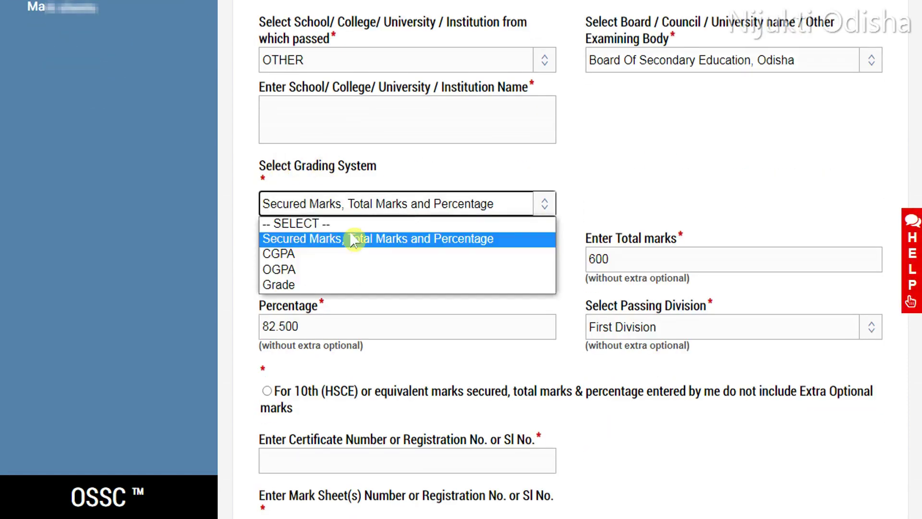
click(299, 243)
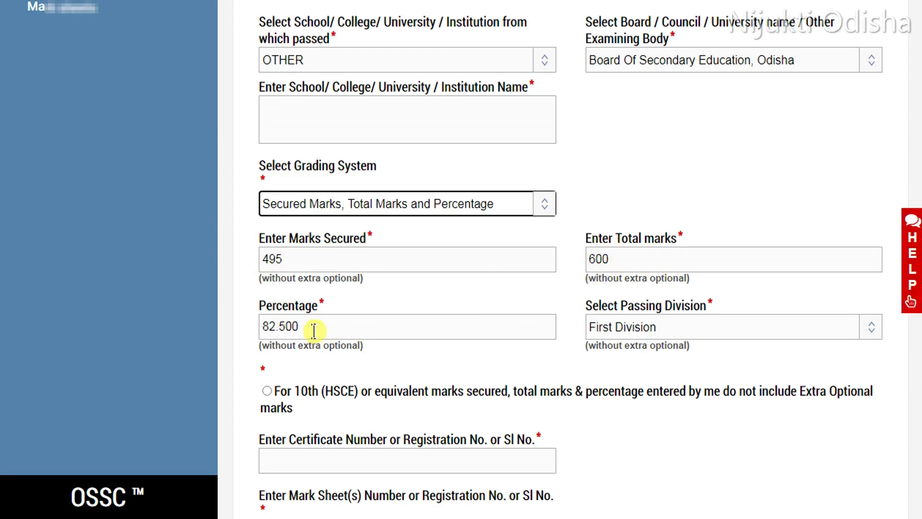
click(693, 330)
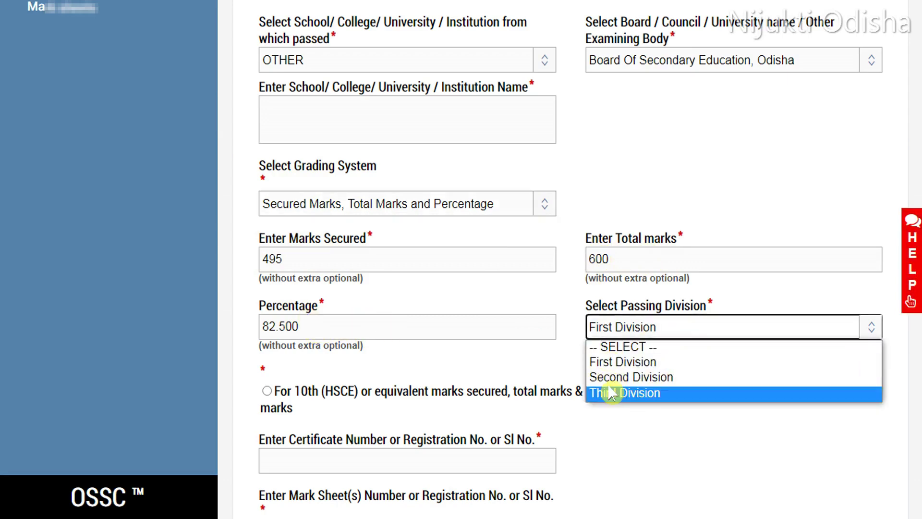
click(660, 361)
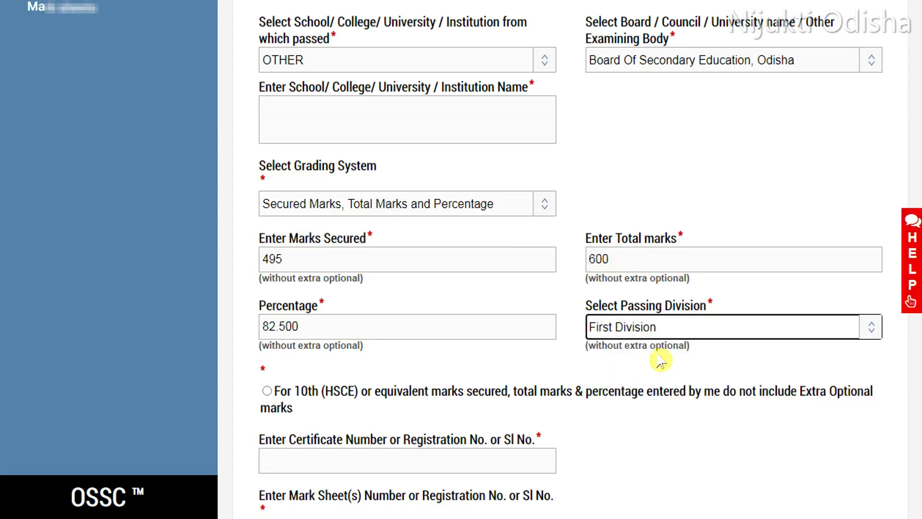
Step: Declare that the 10th (HSCE) marks and percentage exclude extra optional marks, and save the 10th qualification entry
scroll(675, 349, down, 2)
click(271, 331)
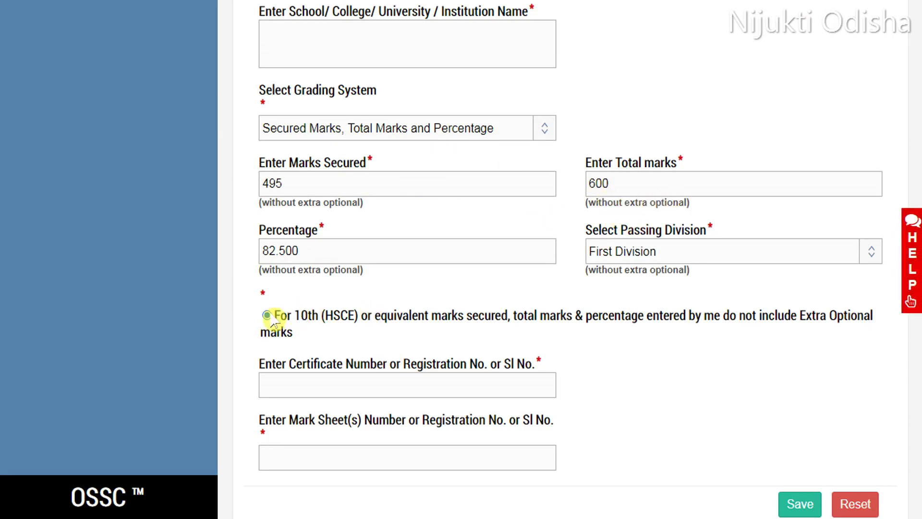
scroll(280, 249, down, 3)
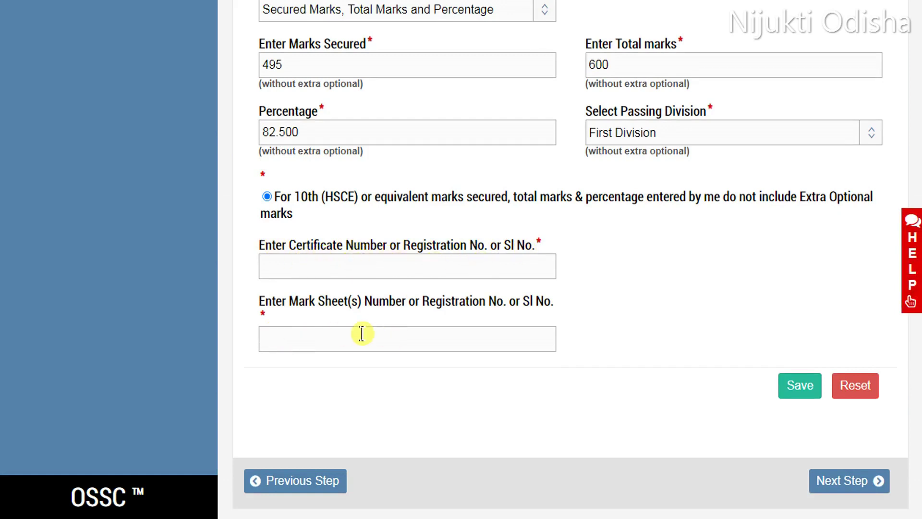
click(801, 387)
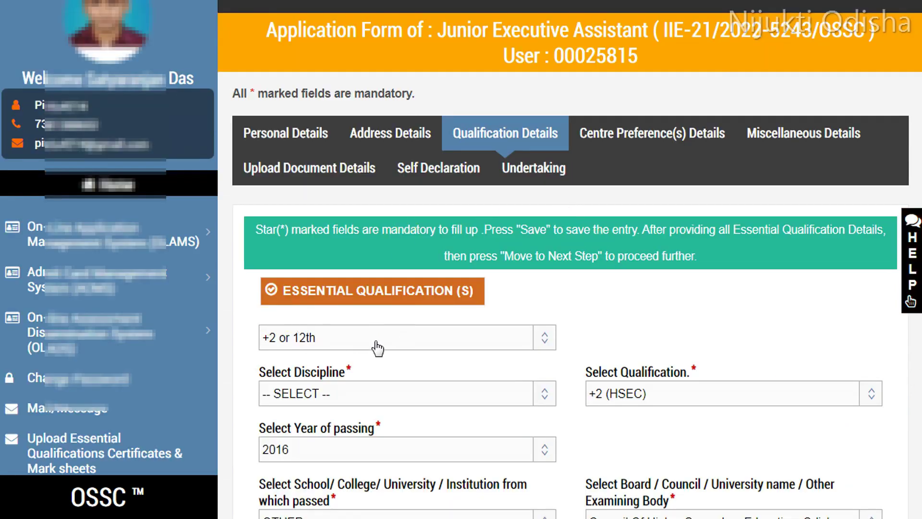
Step: Select Science as the +2 discipline and +2 (HSEC) as the qualification, and check the year of passing choices
scroll(303, 318, down, 2)
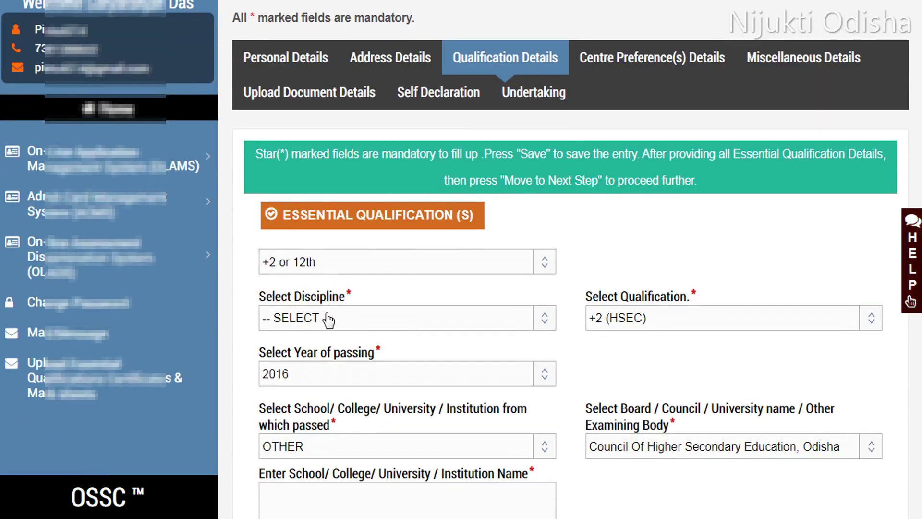
click(329, 319)
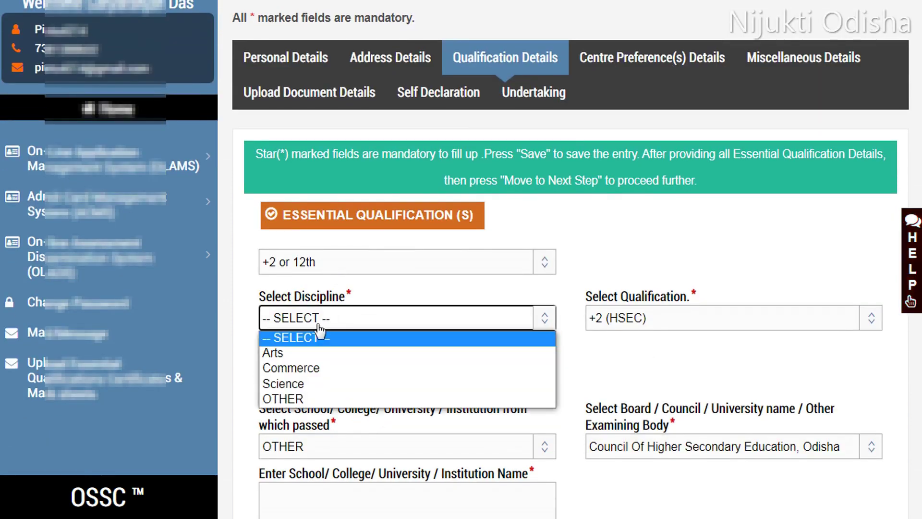
click(294, 386)
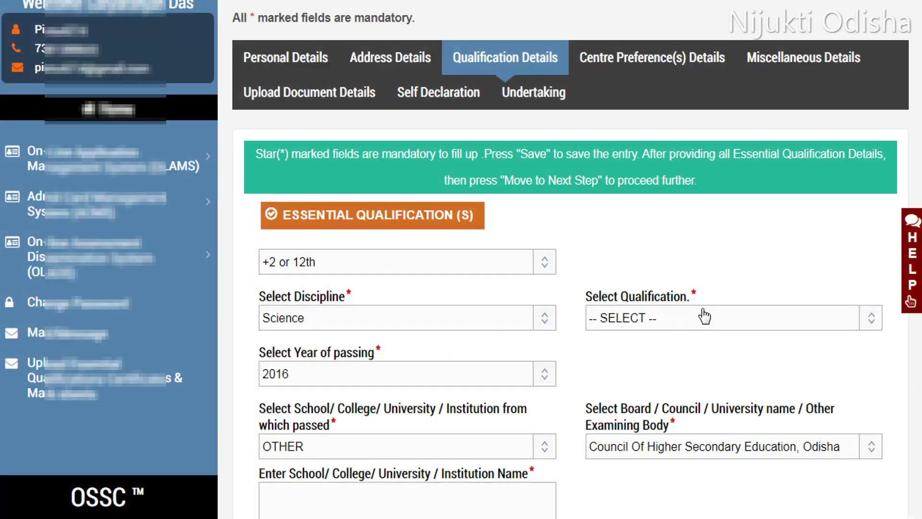
scroll(705, 317, down, 2)
click(655, 241)
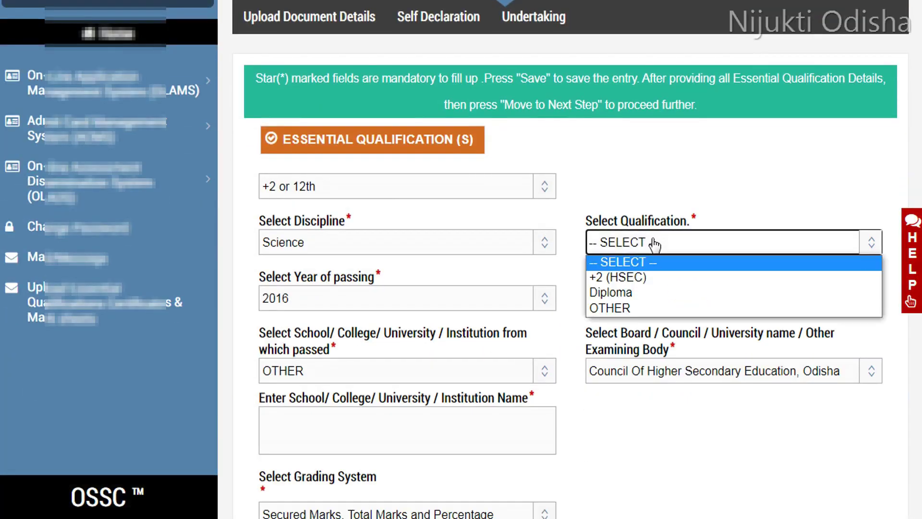
click(609, 279)
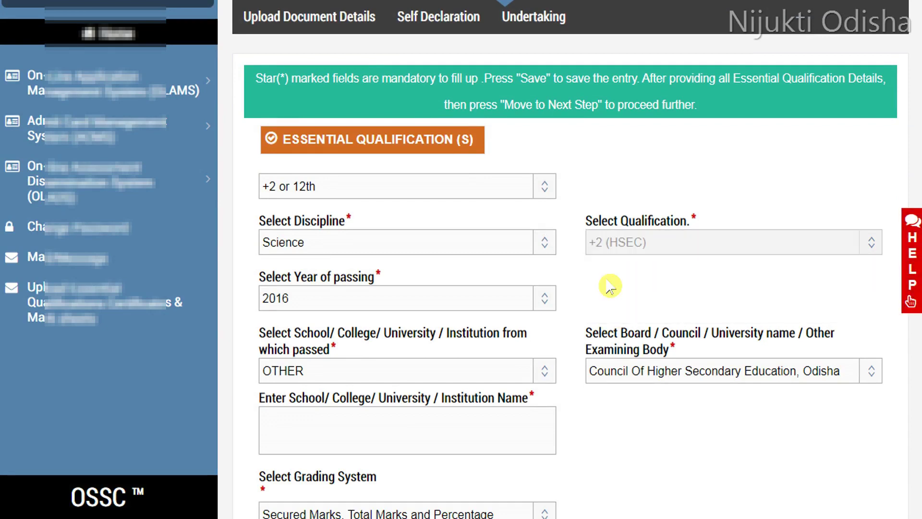
click(432, 298)
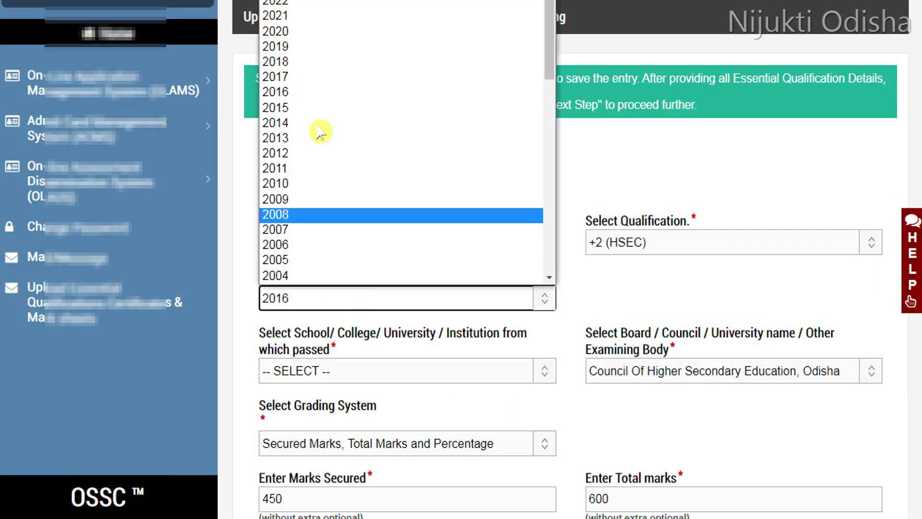
scroll(312, 240, down, 1)
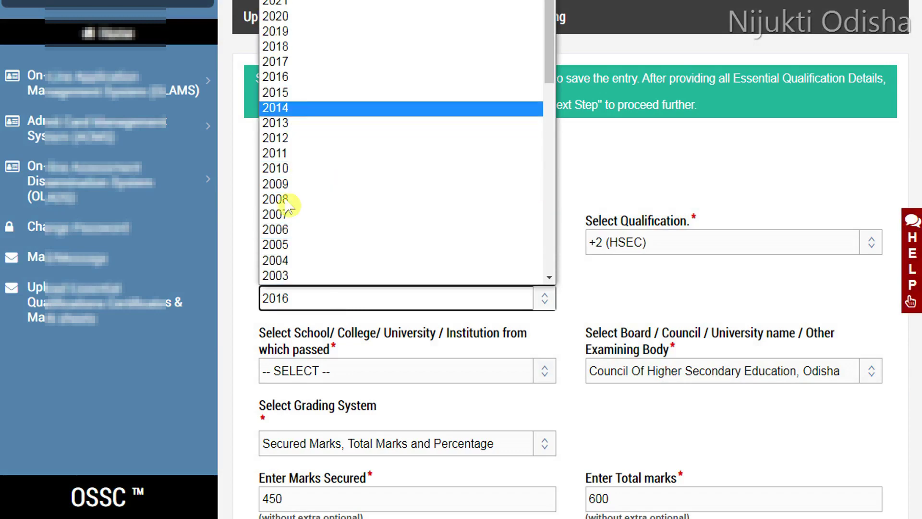
click(640, 197)
Step: Select OTHER as the +2 institution and Council Of Higher Secondary Education, Odisha as its examining body
scroll(487, 251, down, 3)
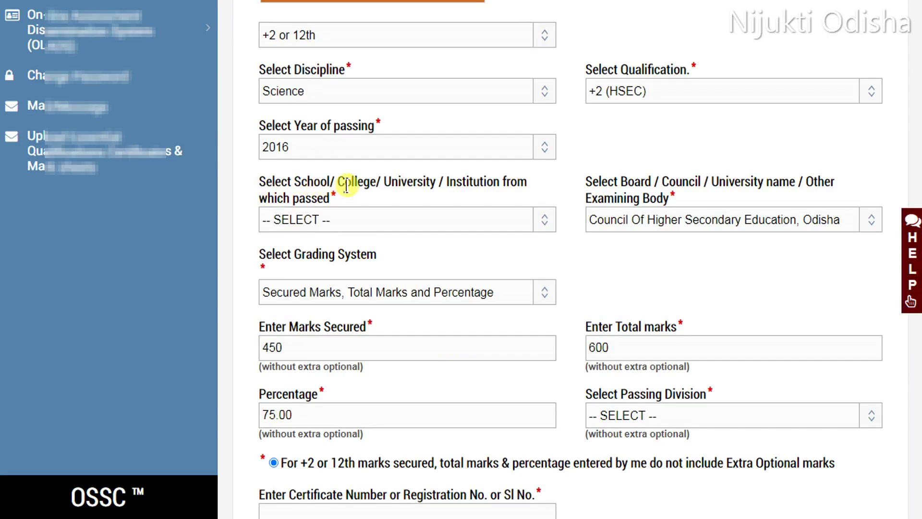
click(402, 226)
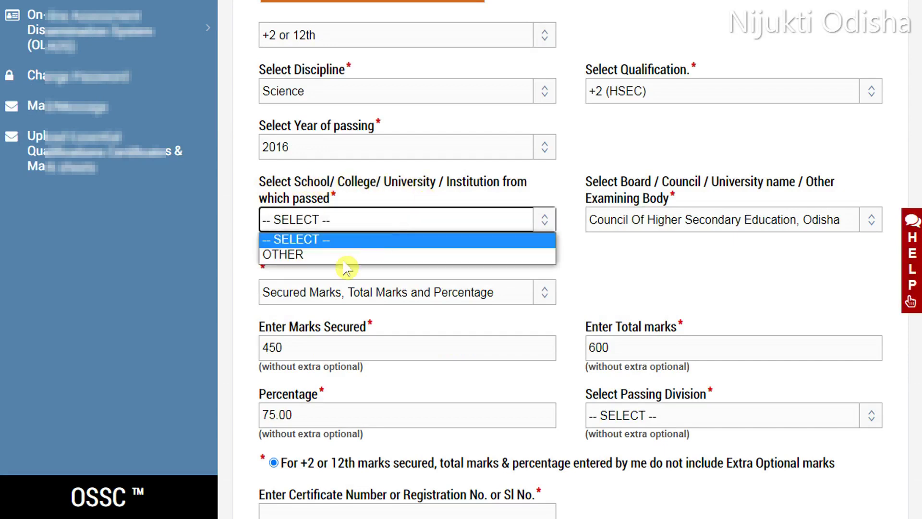
click(287, 255)
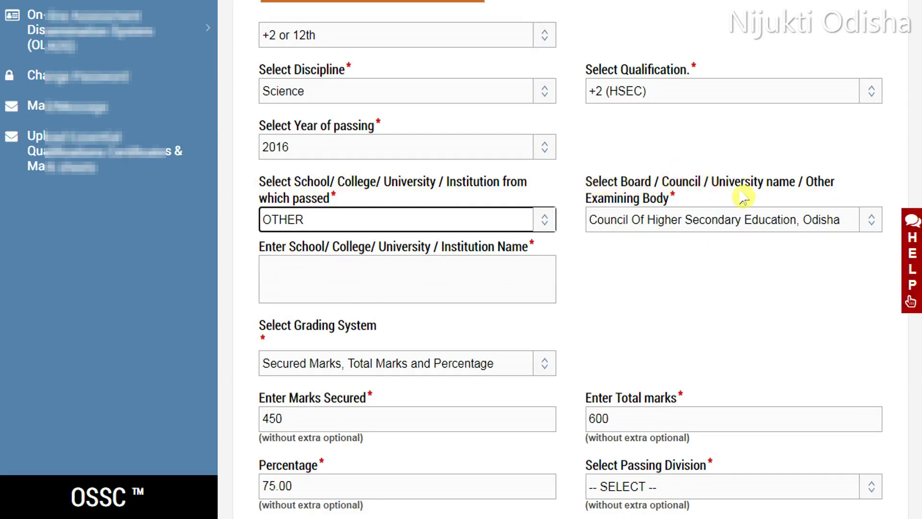
click(742, 230)
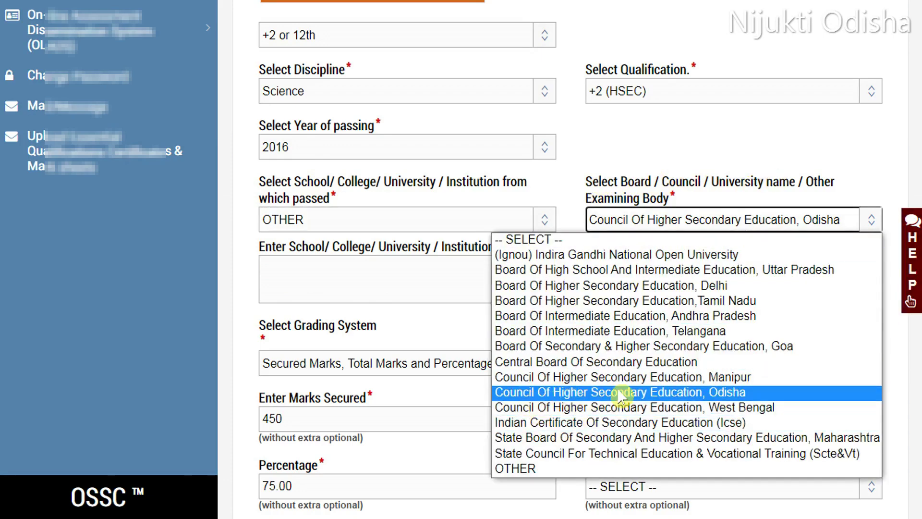
click(663, 393)
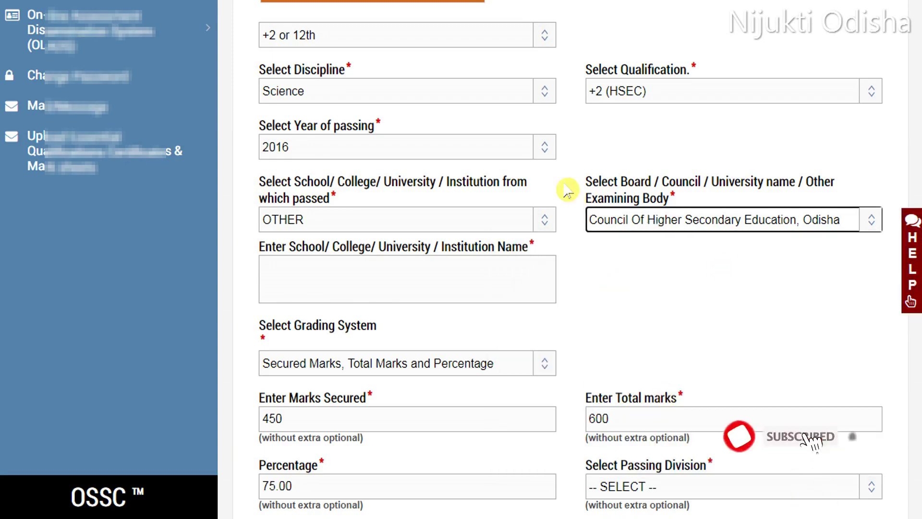
Step: Set the +2 grading system to CGPA and review the alternative grading choices
scroll(407, 257, down, 5)
click(367, 139)
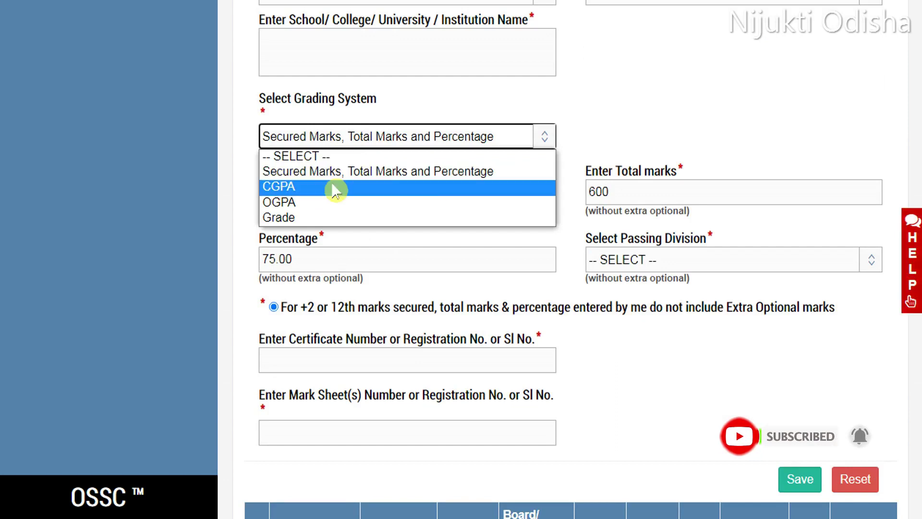
click(298, 190)
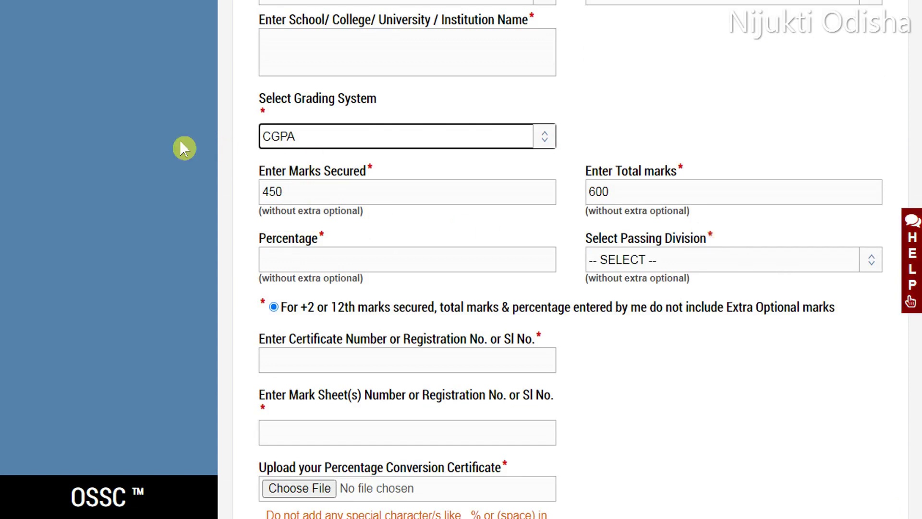
click(304, 142)
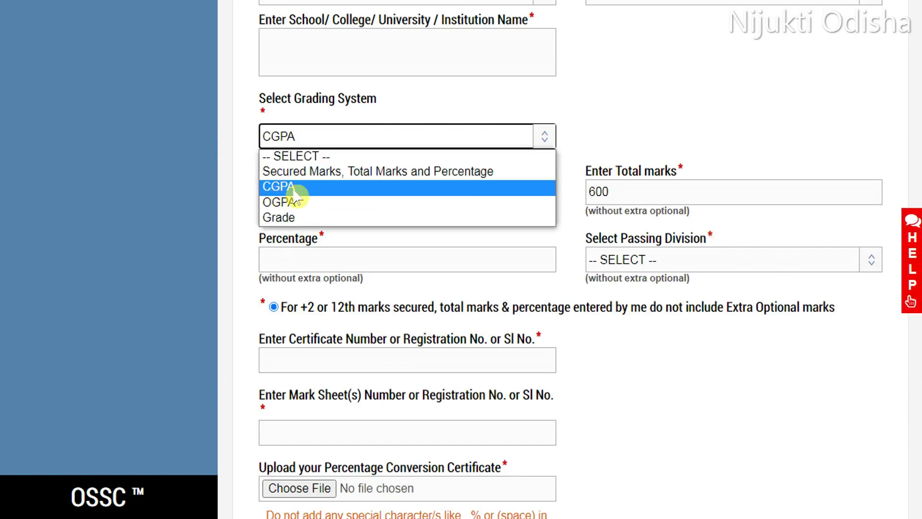
click(418, 102)
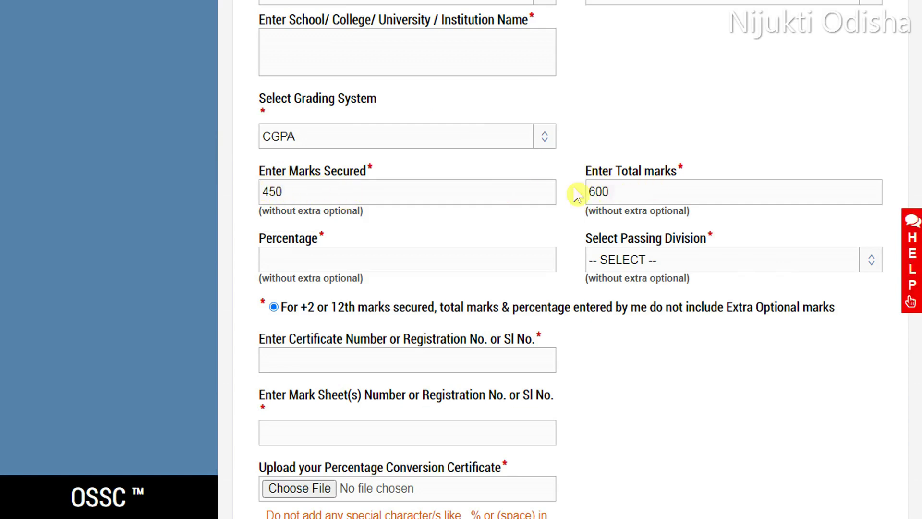
Step: Check the +2 percentage, passing division, document number and percentage conversion certificate fields, and save the +2 entry
click(355, 258)
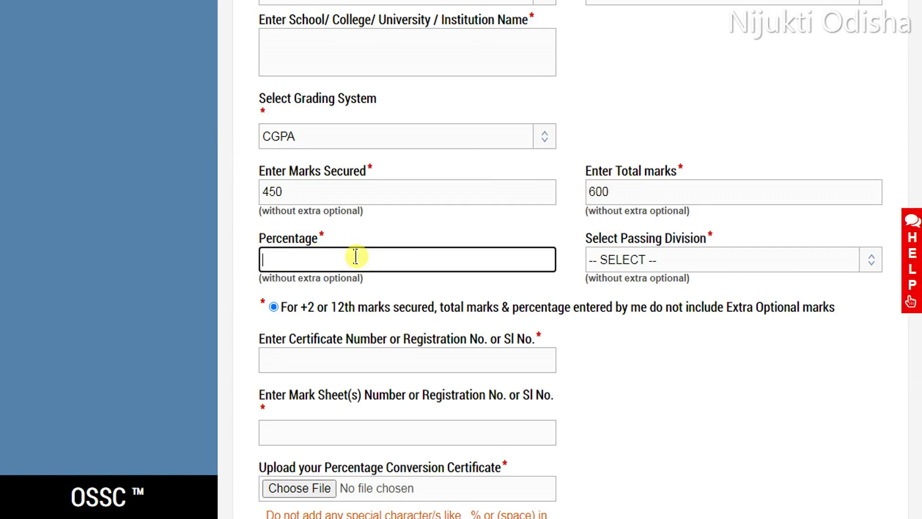
click(650, 258)
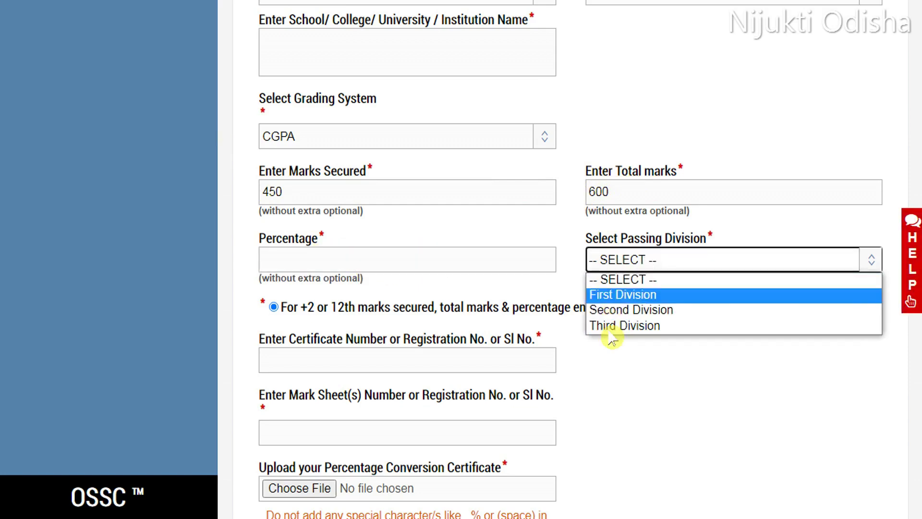
click(301, 316)
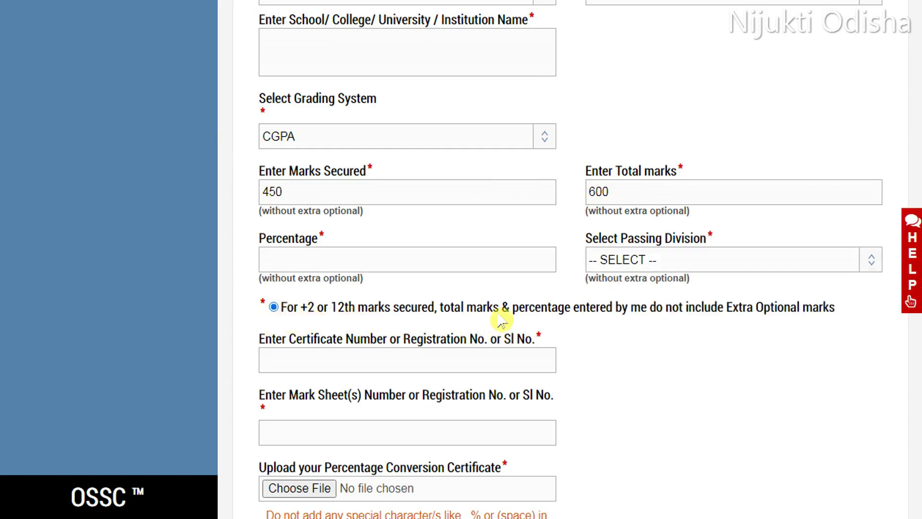
scroll(273, 329, down, 2)
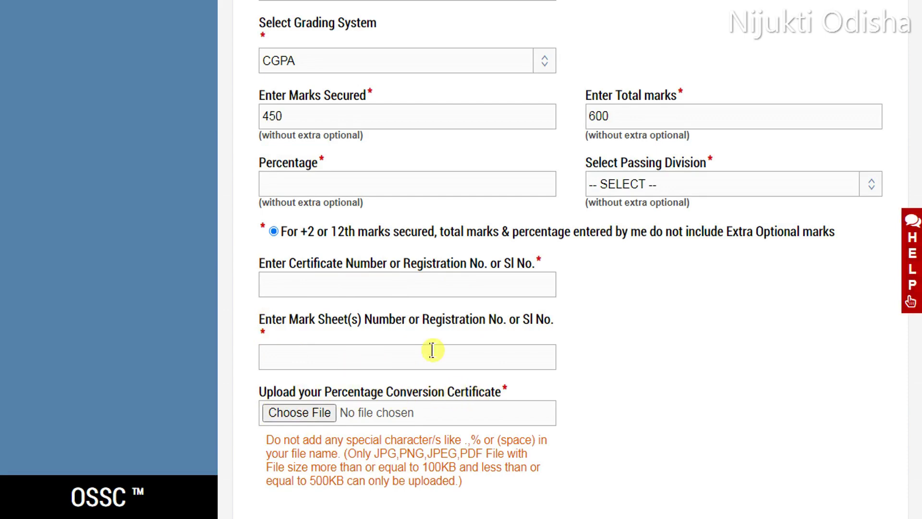
scroll(432, 350, down, 2)
scroll(408, 231, up, 6)
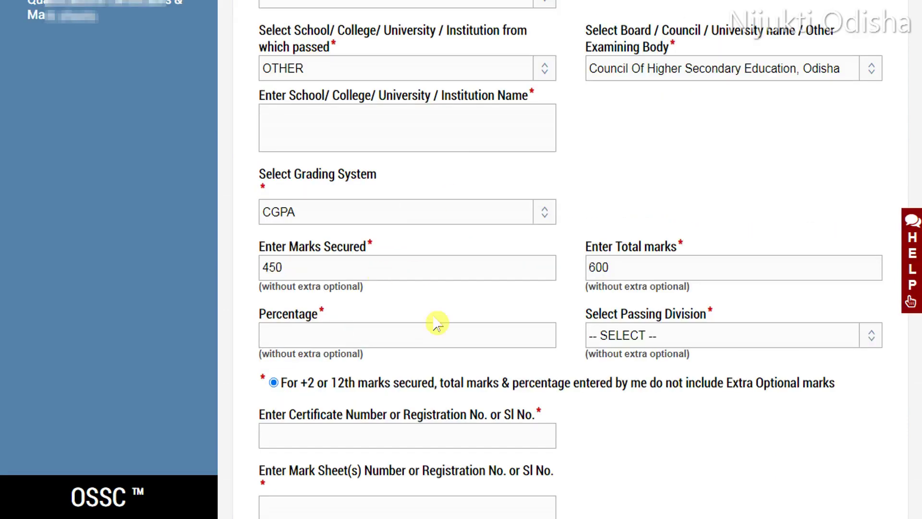
scroll(339, 183, down, 2)
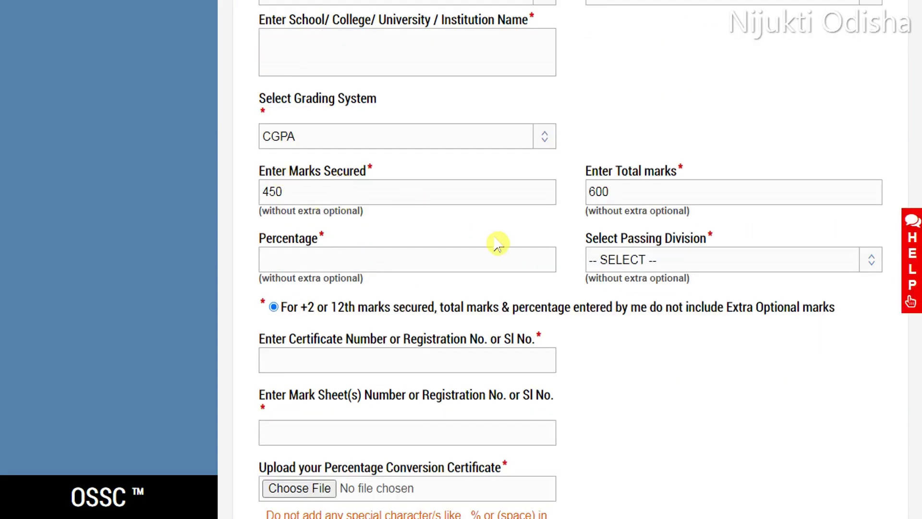
scroll(496, 243, down, 4)
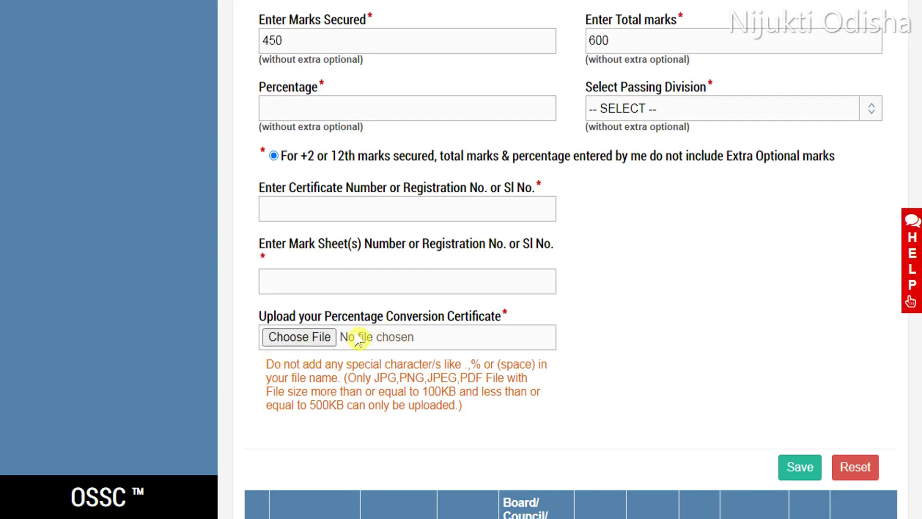
scroll(331, 343, up, 4)
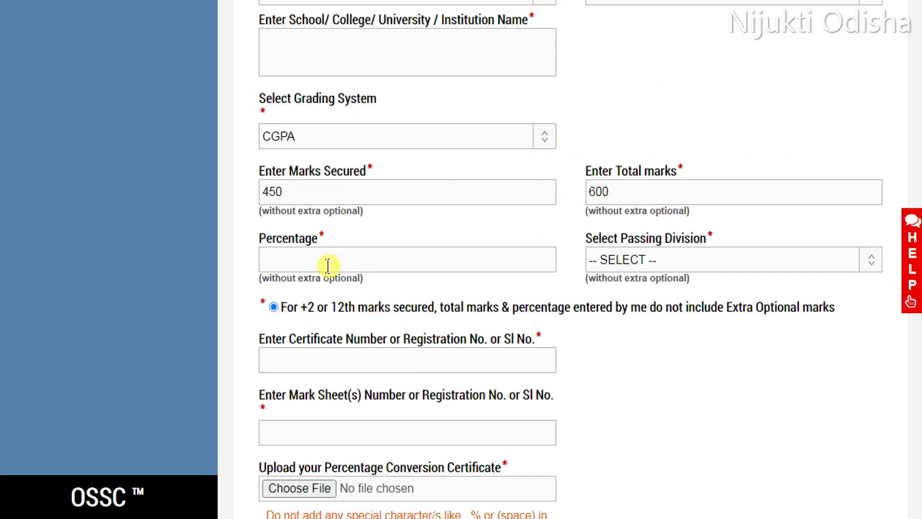
scroll(397, 391, down, 4)
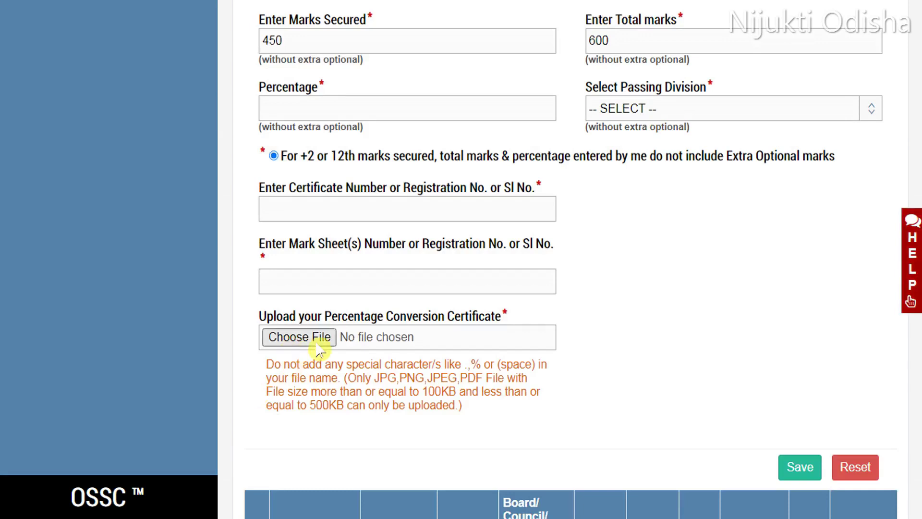
click(798, 466)
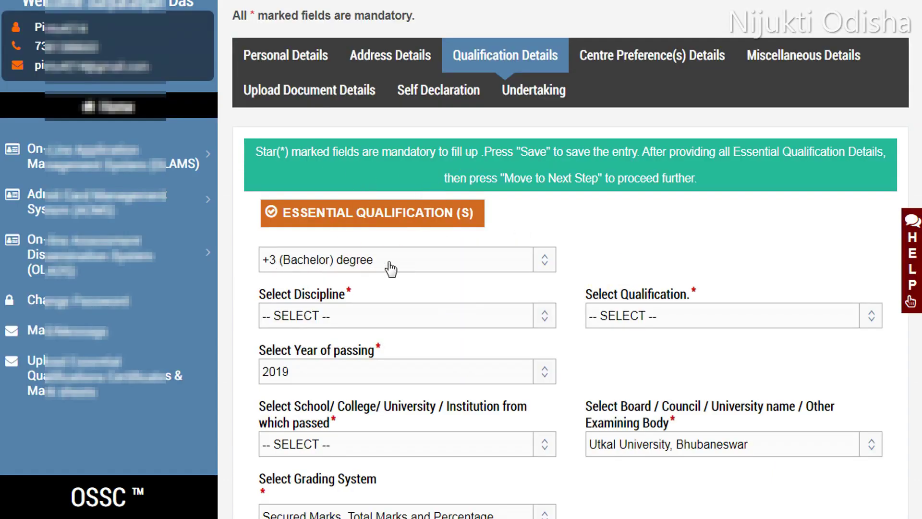
Step: Select Science as the bachelor's discipline and Bachelor of Science as the qualification, and check the year of passing choices
scroll(524, 233, down, 2)
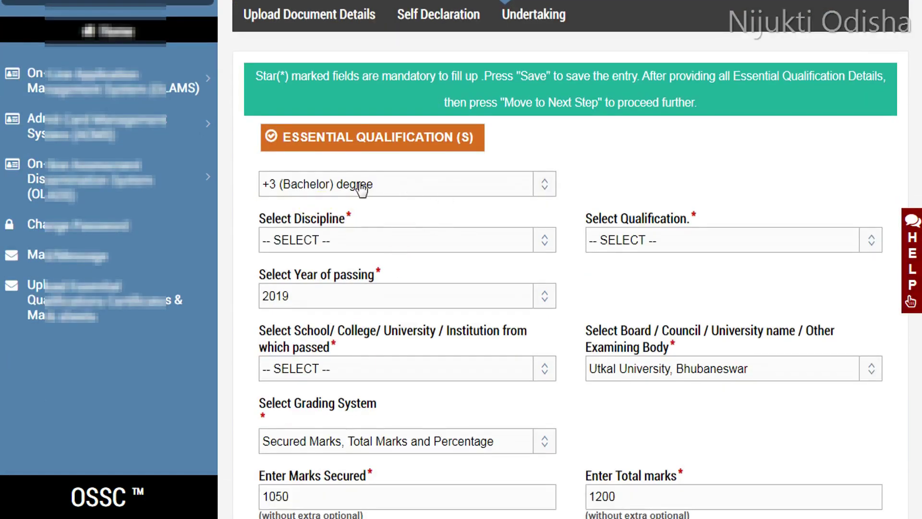
click(344, 250)
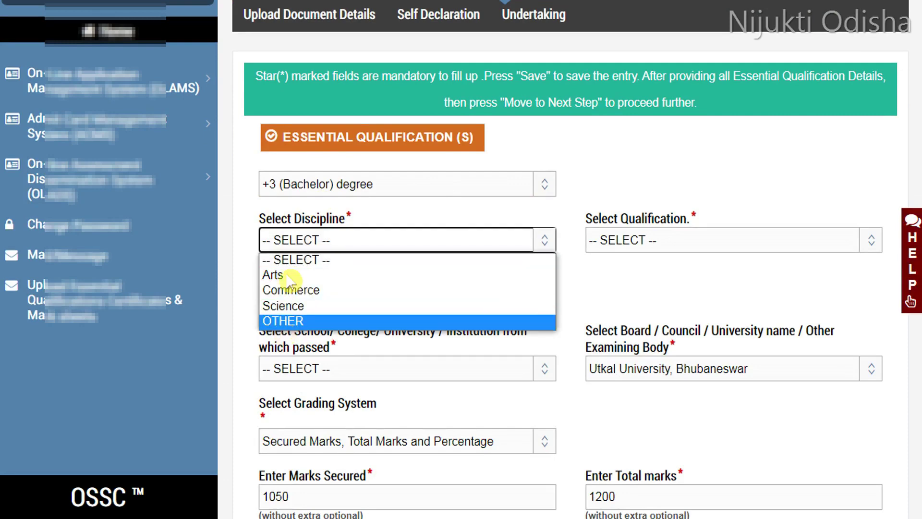
click(283, 306)
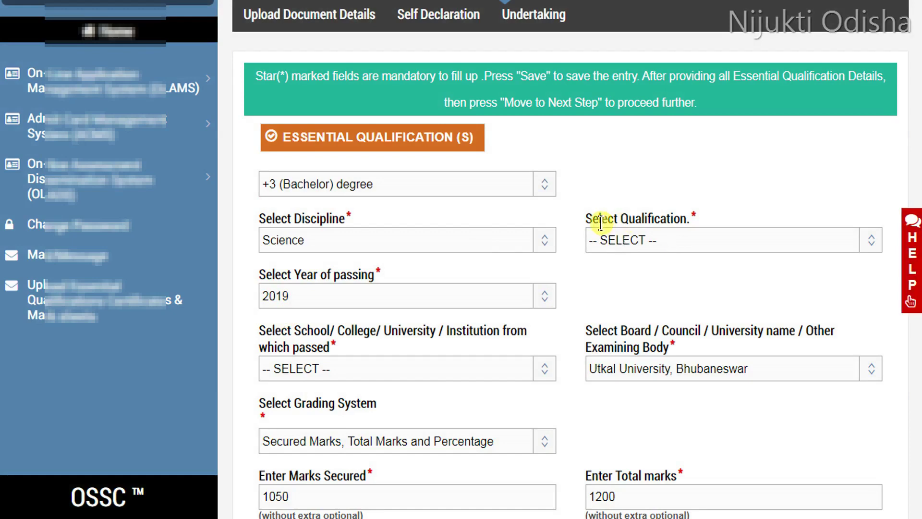
click(665, 239)
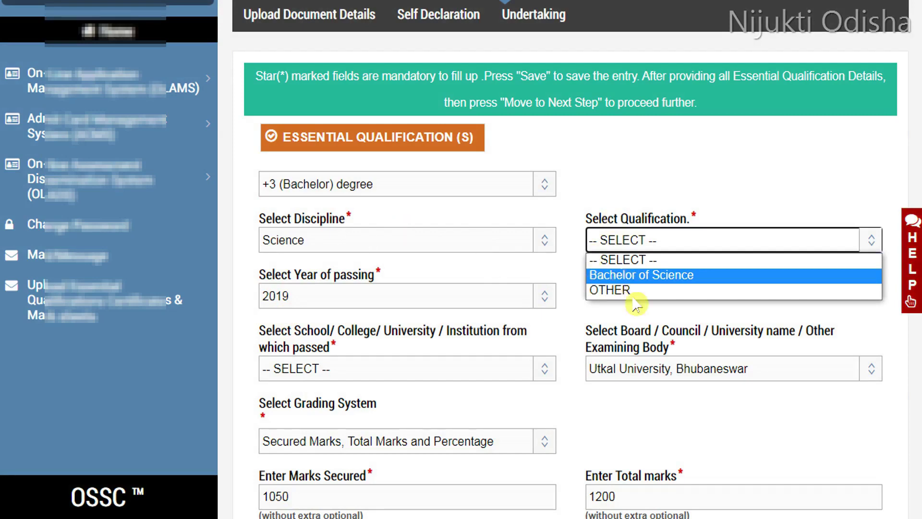
click(647, 278)
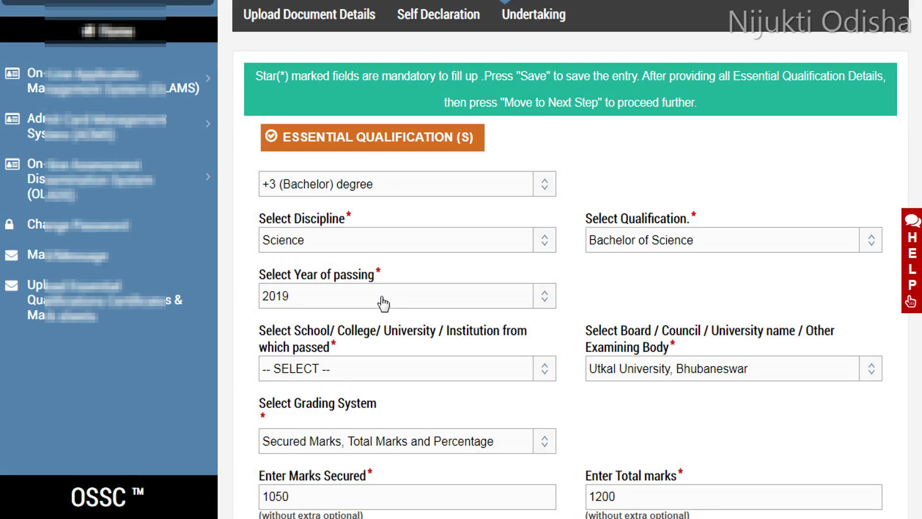
click(351, 301)
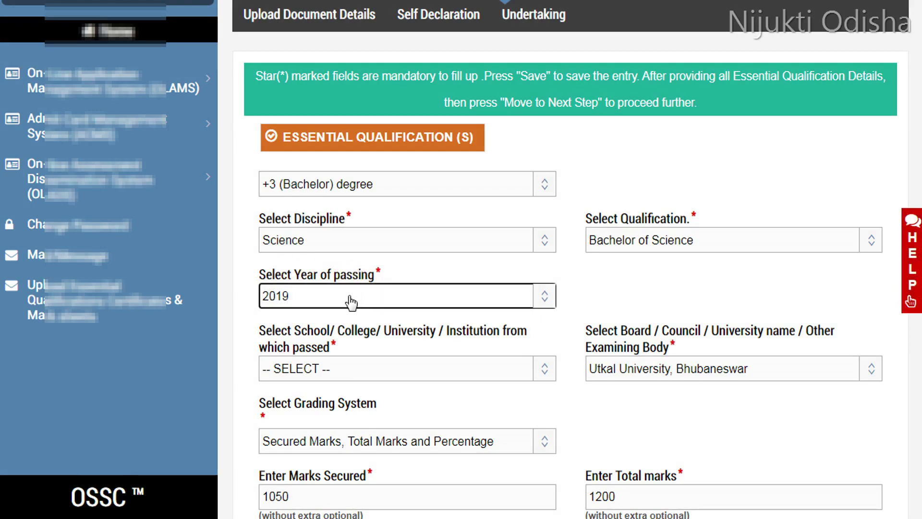
click(326, 302)
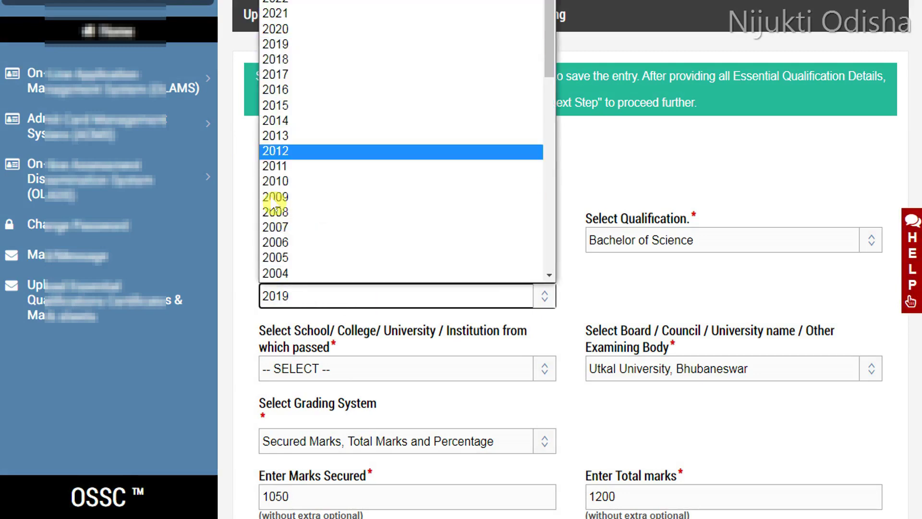
click(590, 292)
Step: Select OTHER as the bachelor's degree institution and review the choices for the examining body
scroll(537, 293, down, 3)
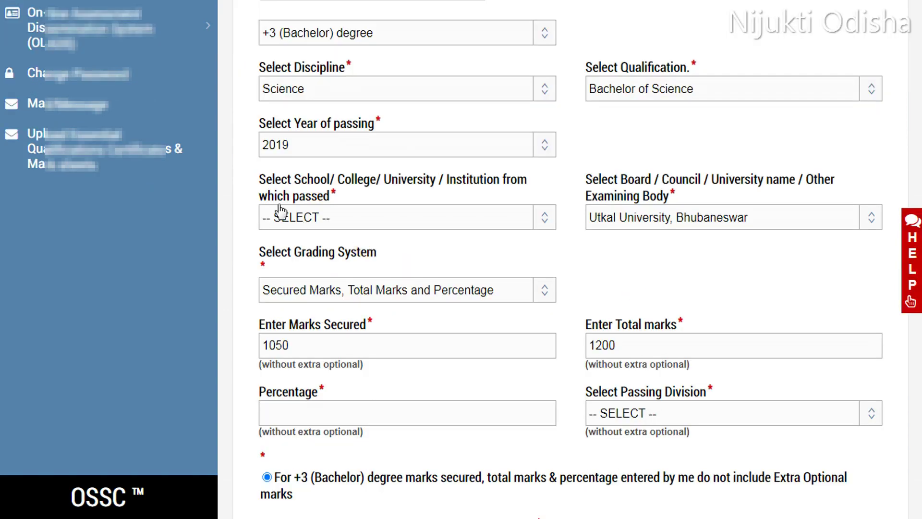
click(403, 225)
click(290, 254)
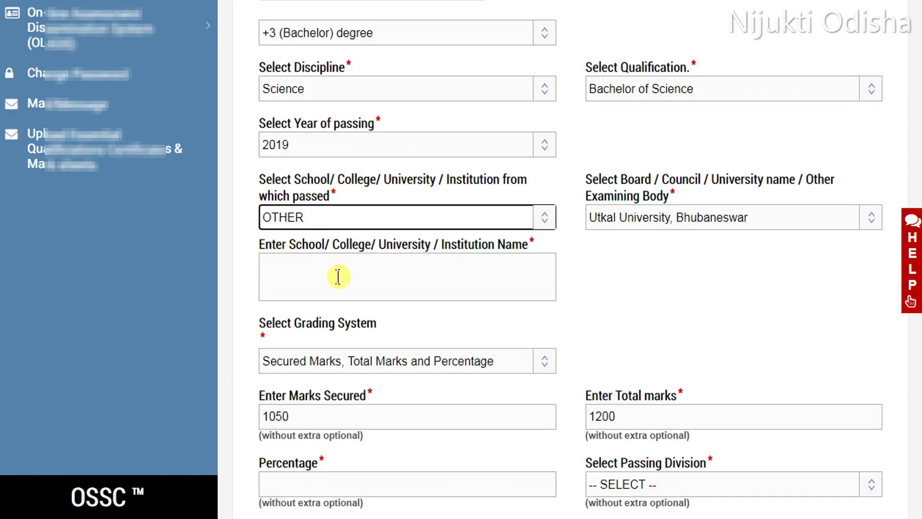
click(683, 220)
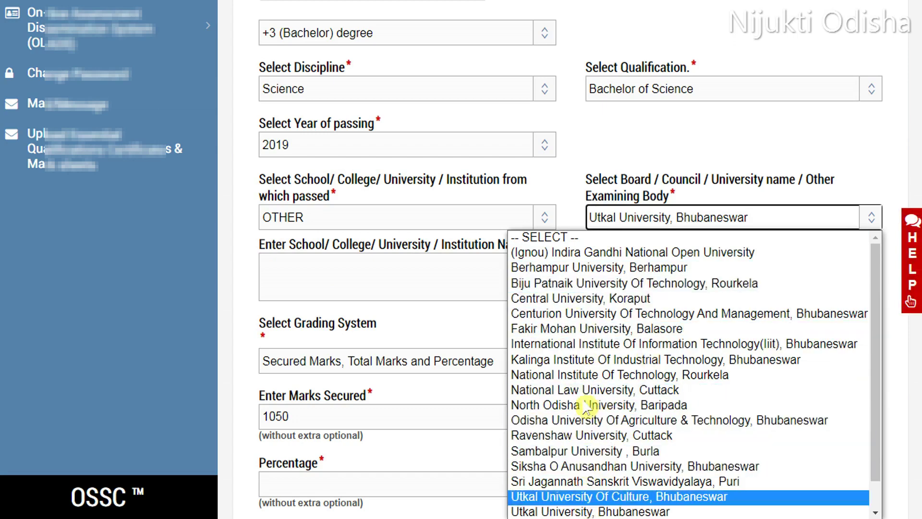
click(642, 154)
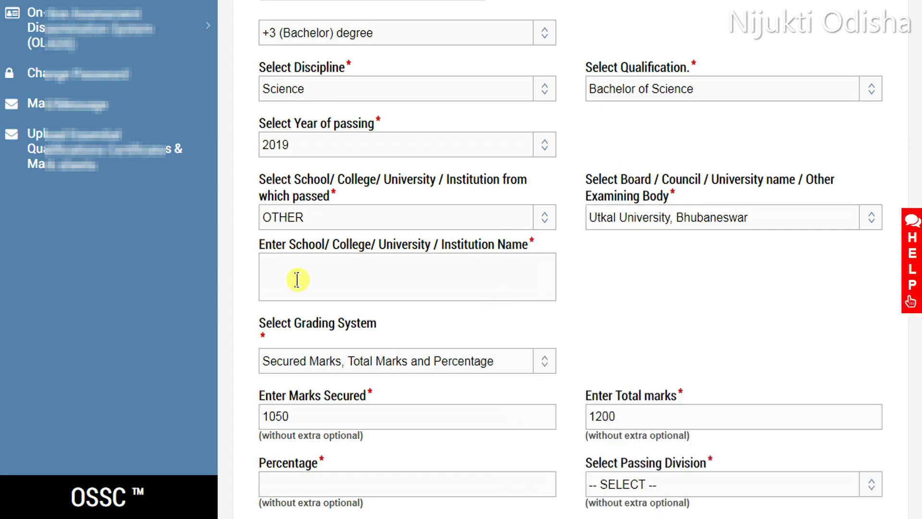
Step: Check the bachelor's grading system setting and clear the marks secured entry
scroll(351, 290, down, 2)
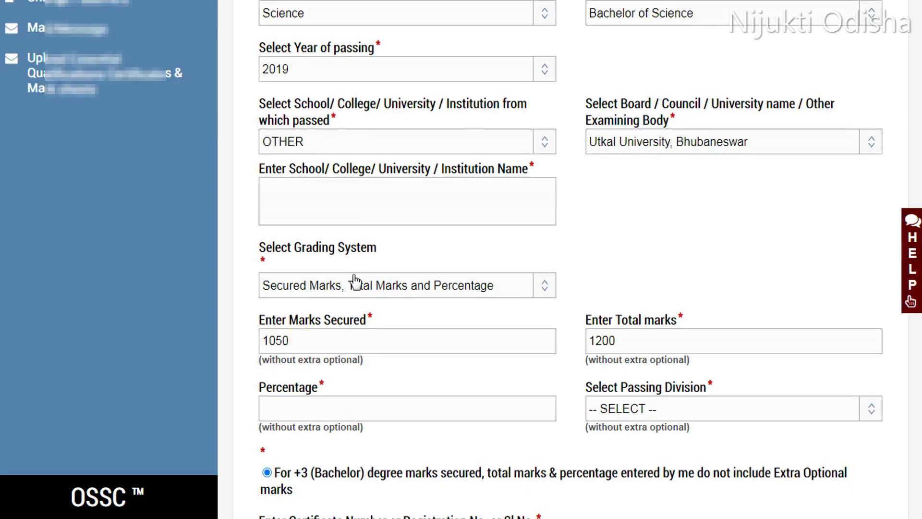
click(354, 283)
click(643, 251)
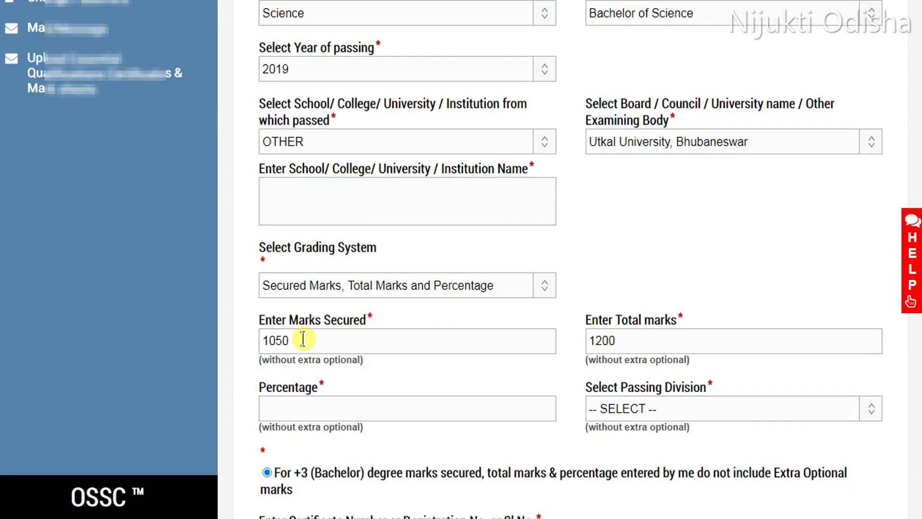
drag(304, 340, 240, 340)
key(BackSpace)
scroll(311, 173, down, 3)
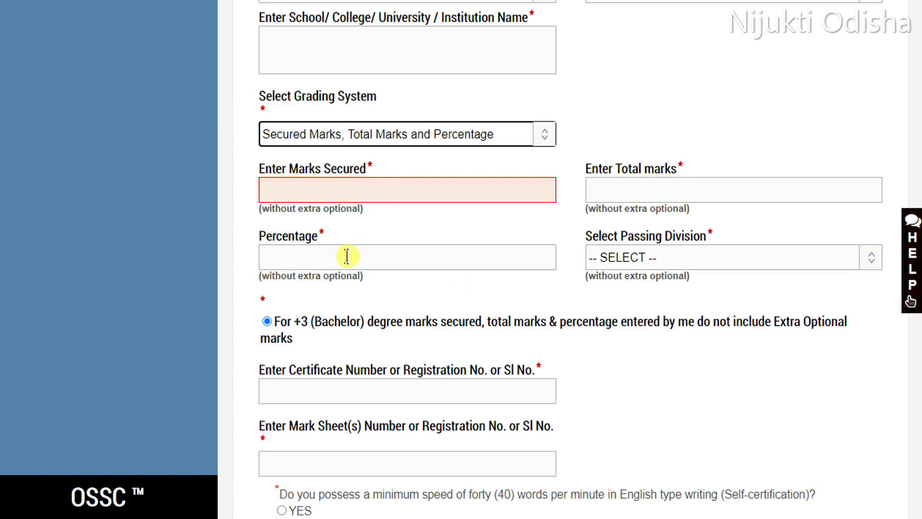
Step: Review the bachelor's passing division choices and the certificate and mark sheet number fields
click(624, 252)
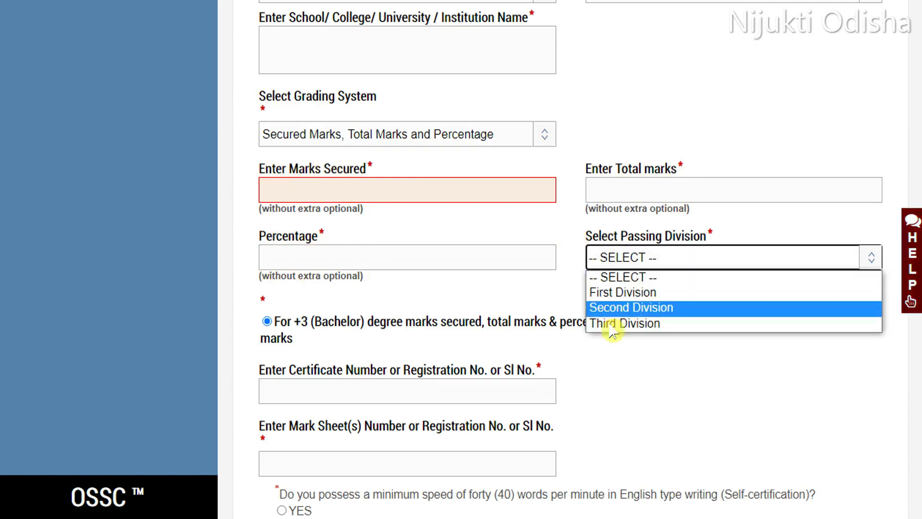
click(360, 334)
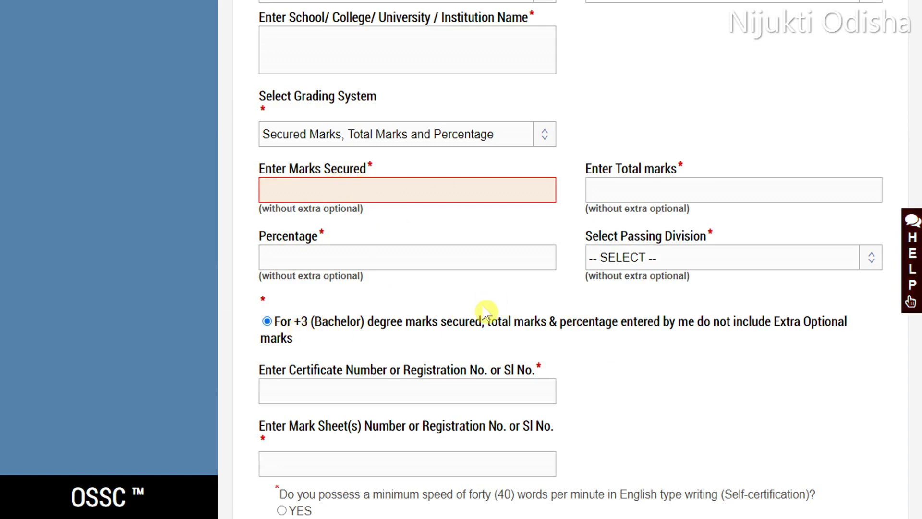
scroll(588, 302, down, 2)
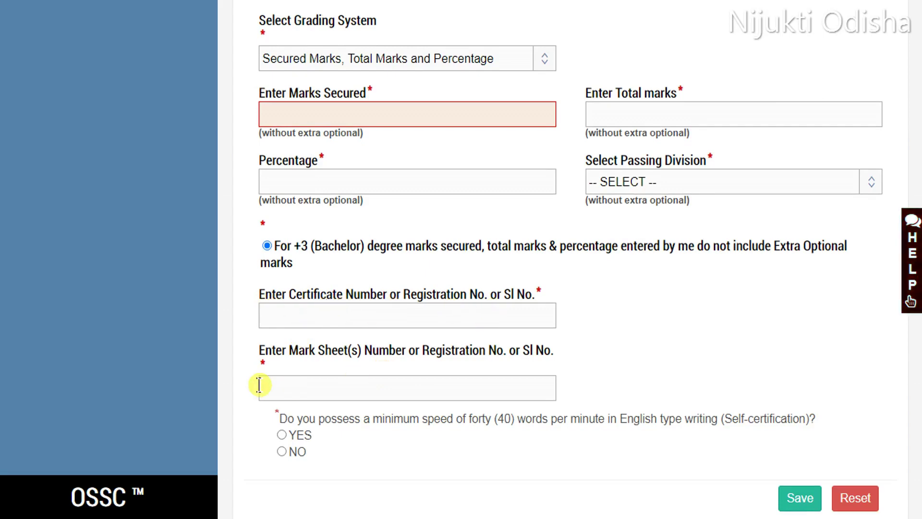
Step: Answer YES to the 40 words per minute English typewriting self-certification and save the bachelor's degree entry
scroll(501, 355, down, 4)
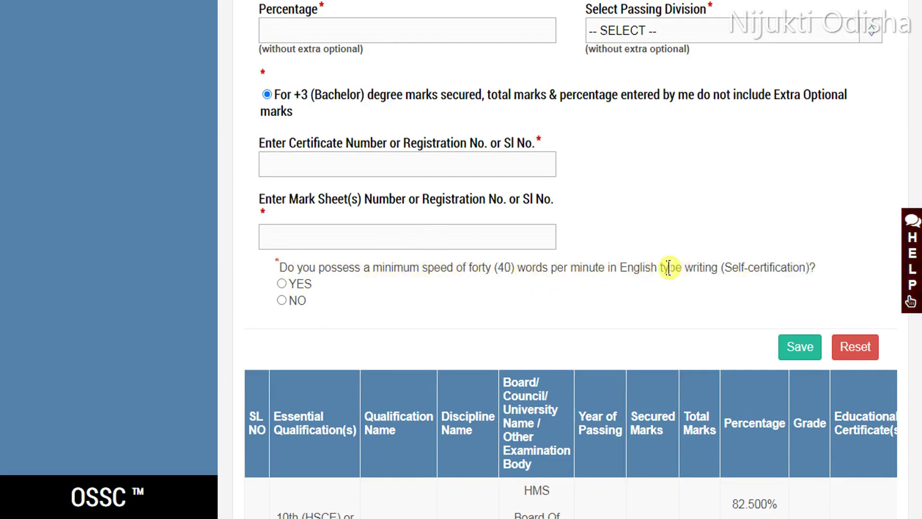
click(282, 285)
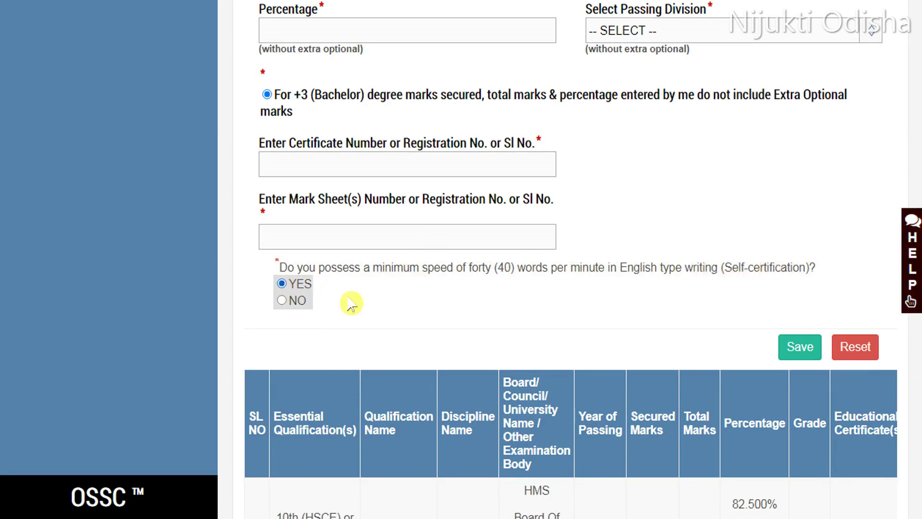
click(800, 349)
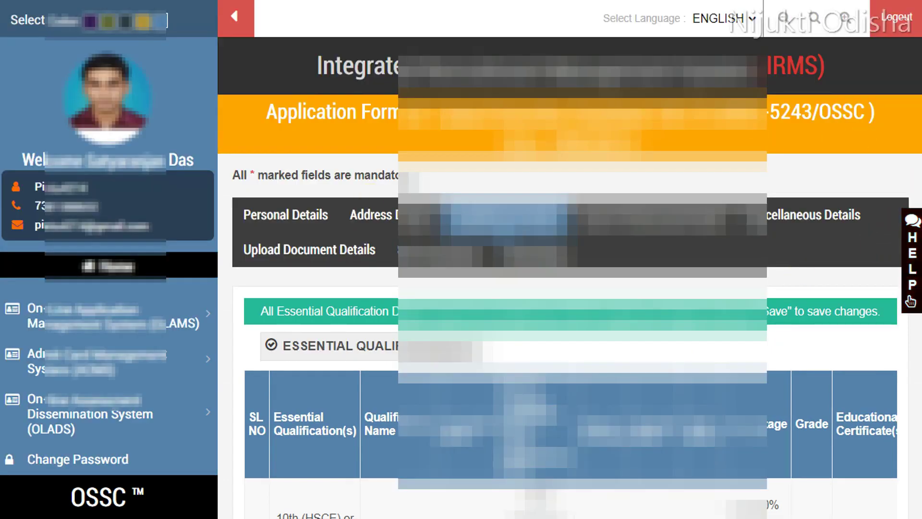
Step: Review the saved essential qualifications across all table columns and proceed to the centre preference details
scroll(461, 259, down, 5)
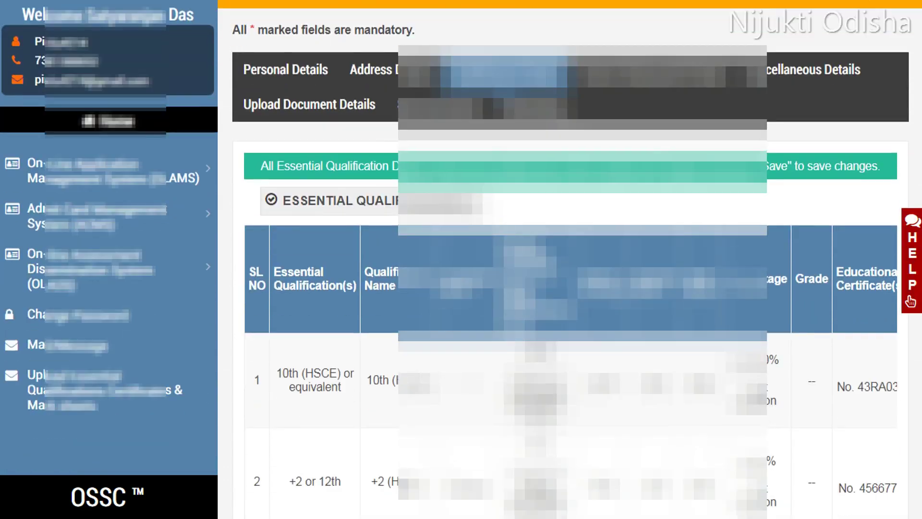
scroll(288, 243, down, 1)
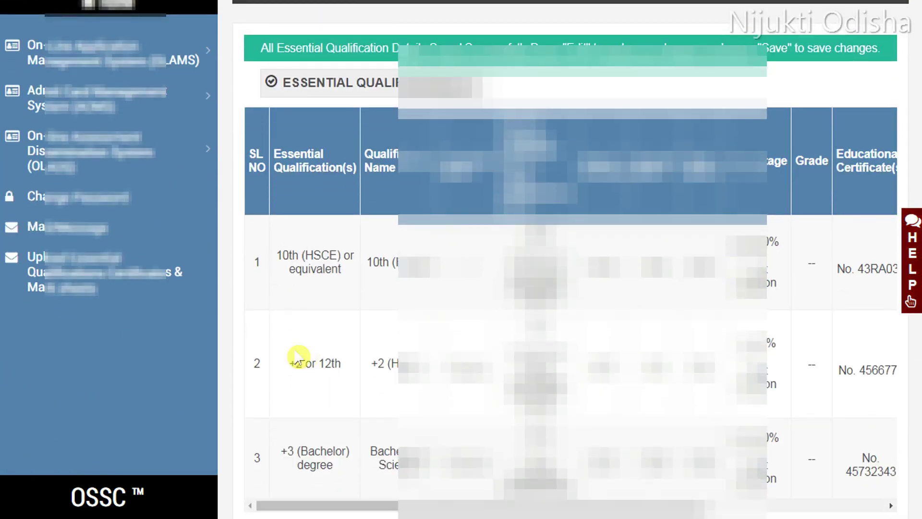
drag(392, 512, 646, 512)
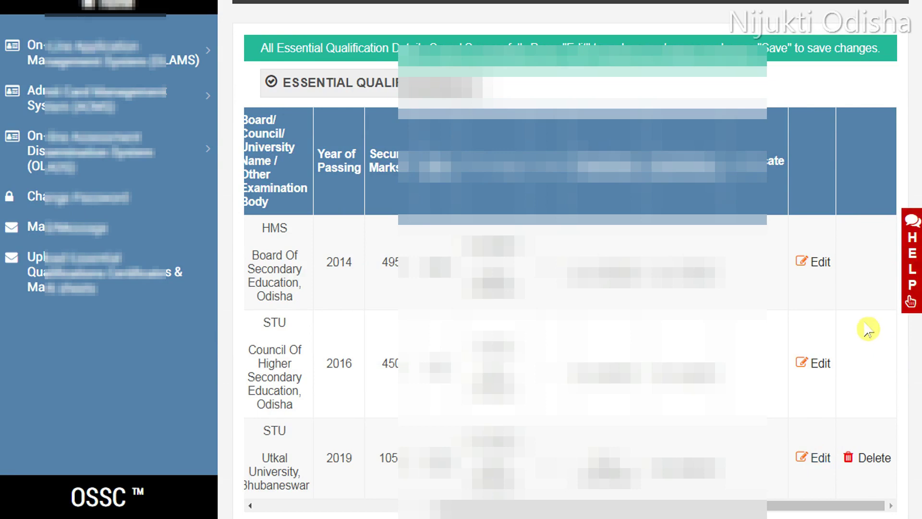
scroll(868, 329, down, 2)
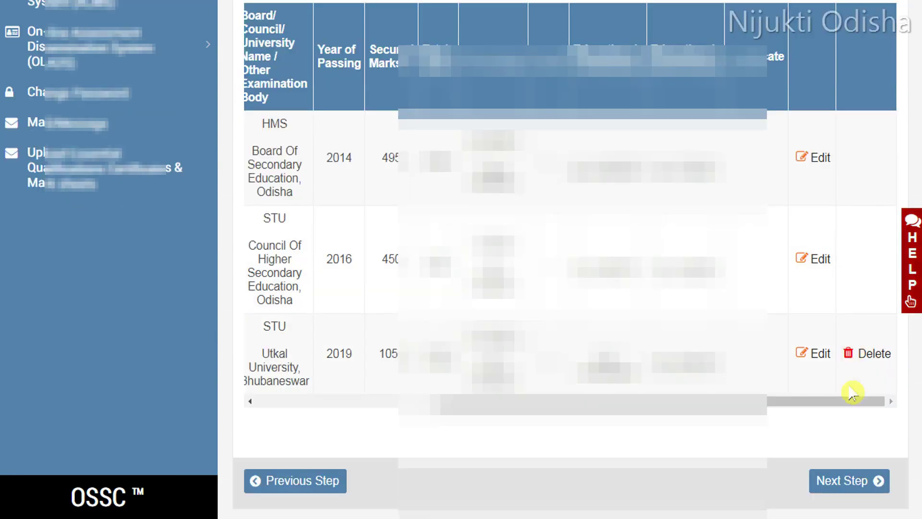
click(841, 481)
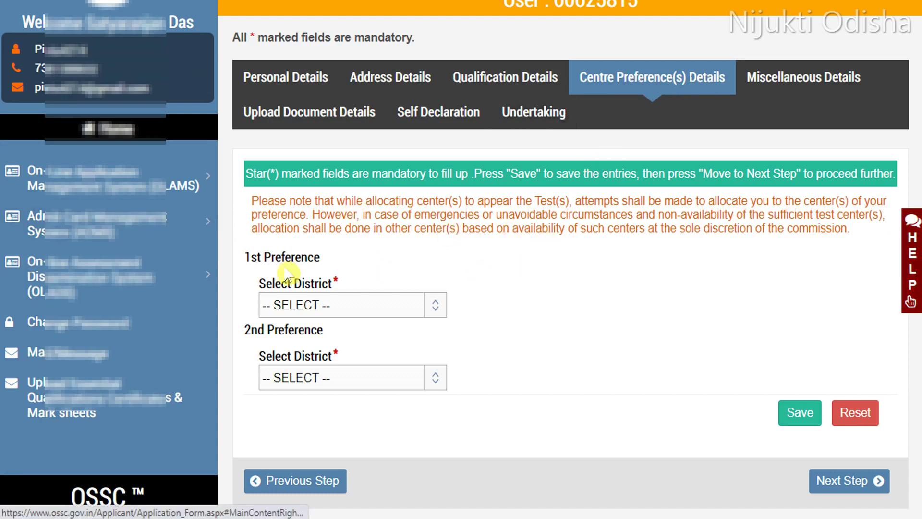
Step: Set CUTTACK as the first and BALASORE as the second preferred exam centre district, and save the preferences
click(317, 312)
mouse_move(439, 97)
mouse_down()
mouse_move(438, 200)
mouse_move(441, 91)
mouse_up()
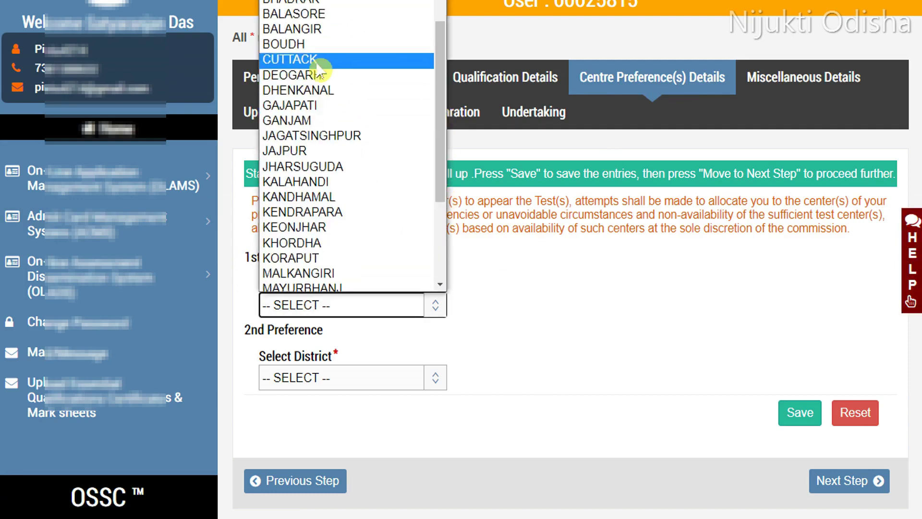
click(295, 63)
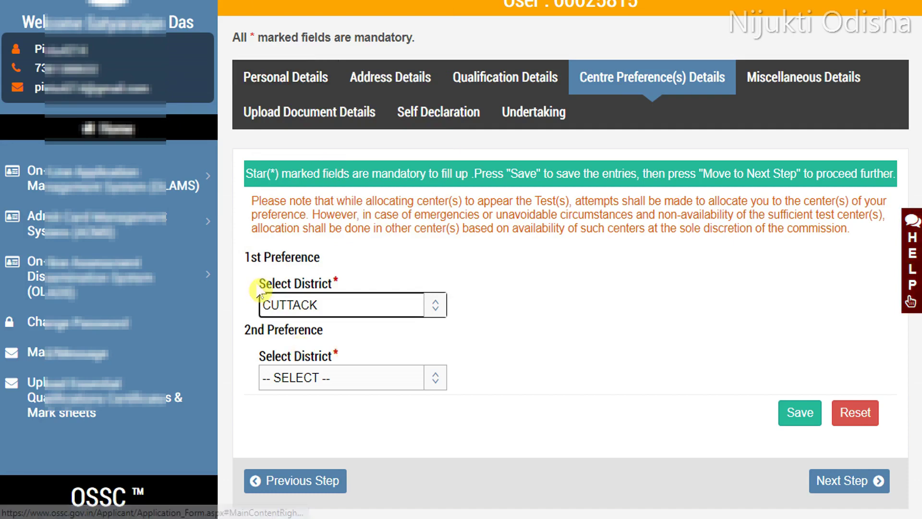
click(308, 384)
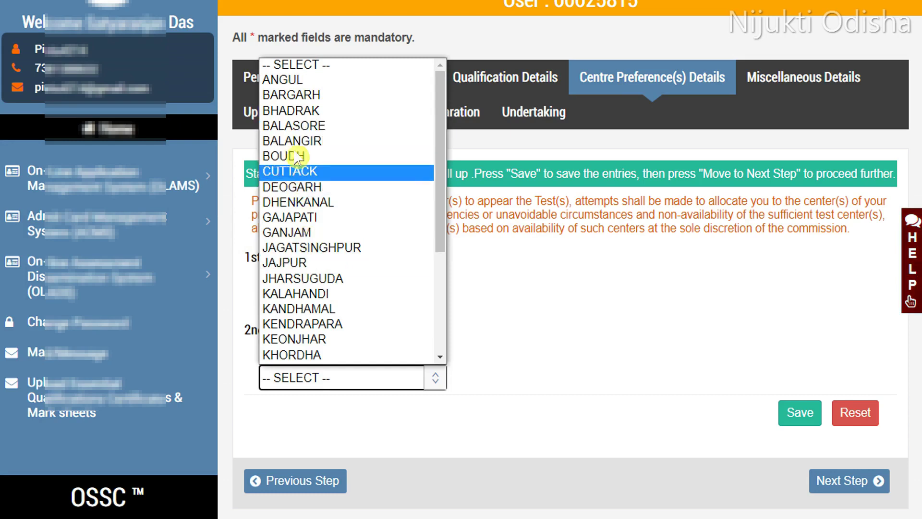
click(296, 127)
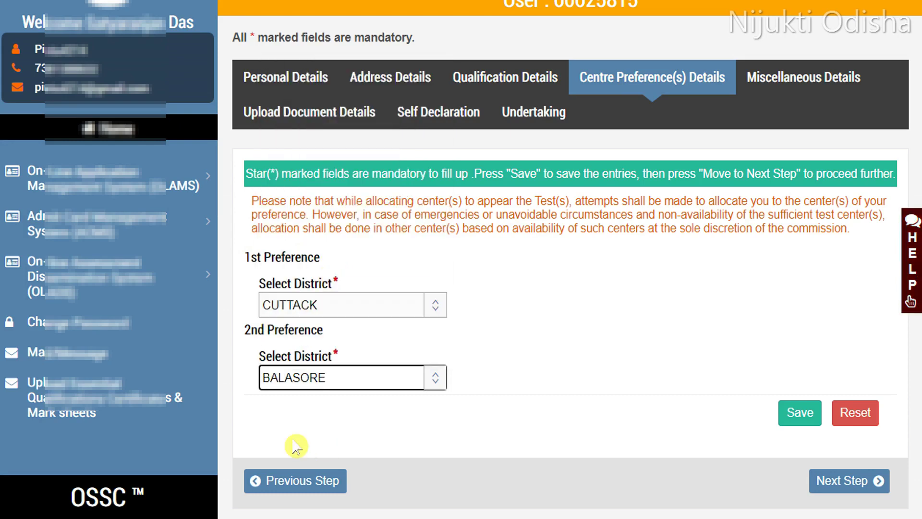
click(793, 412)
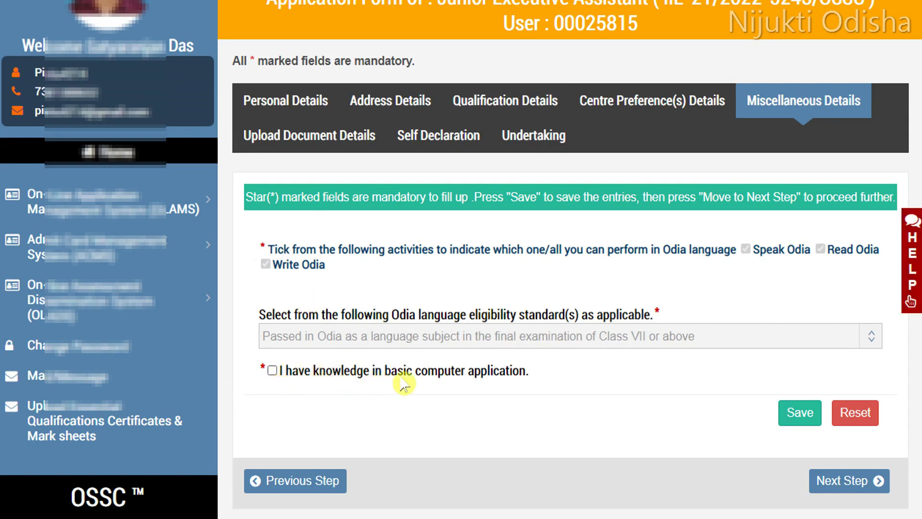
Step: Declare knowledge in basic computer application and save the miscellaneous details
click(272, 372)
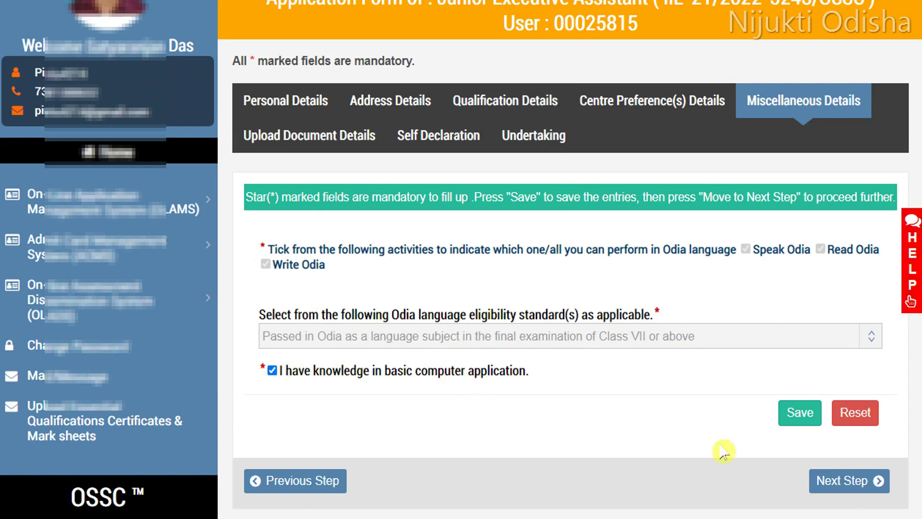
click(794, 421)
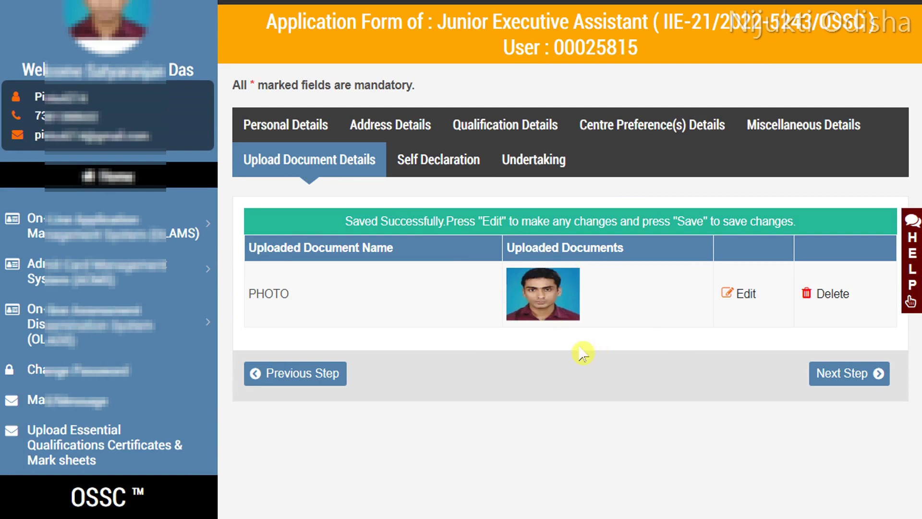
Step: Proceed from the uploaded photo to the self-declaration, mark the Self-declaration of Caste Status for filing, and review its text
click(851, 377)
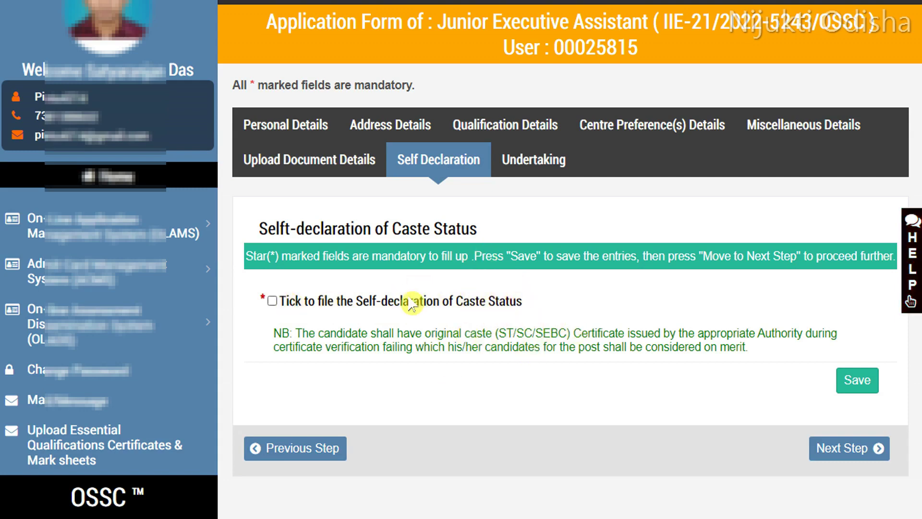
click(272, 302)
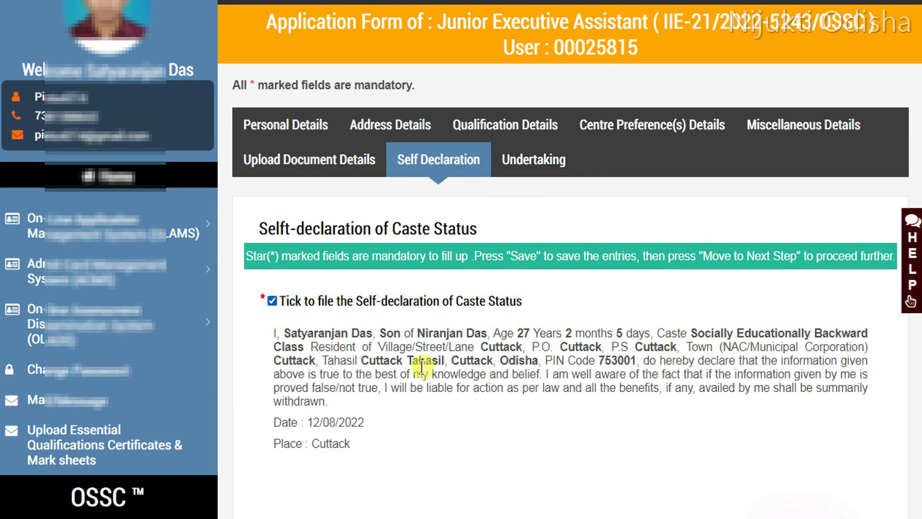
scroll(552, 457, down, 8)
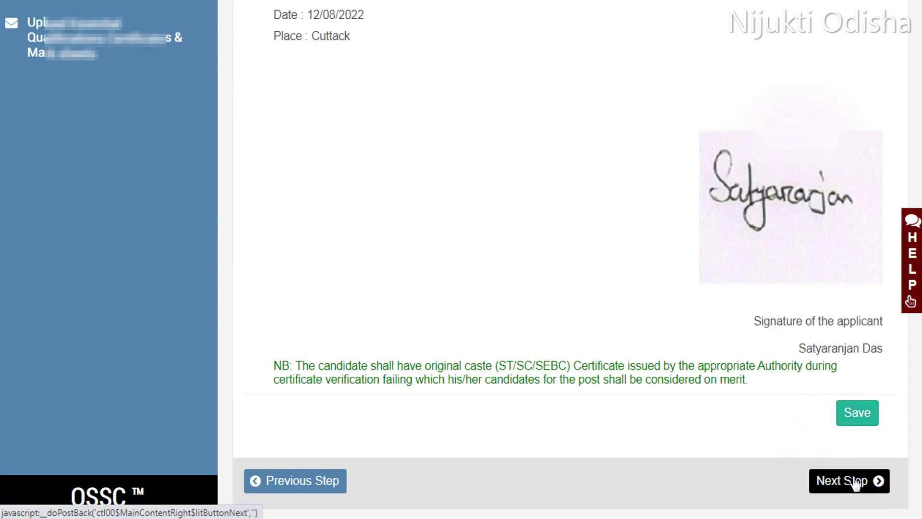
Step: Save the self-declaration and accept all the Terms and Conditions as per the advertisement in the undertaking
click(857, 416)
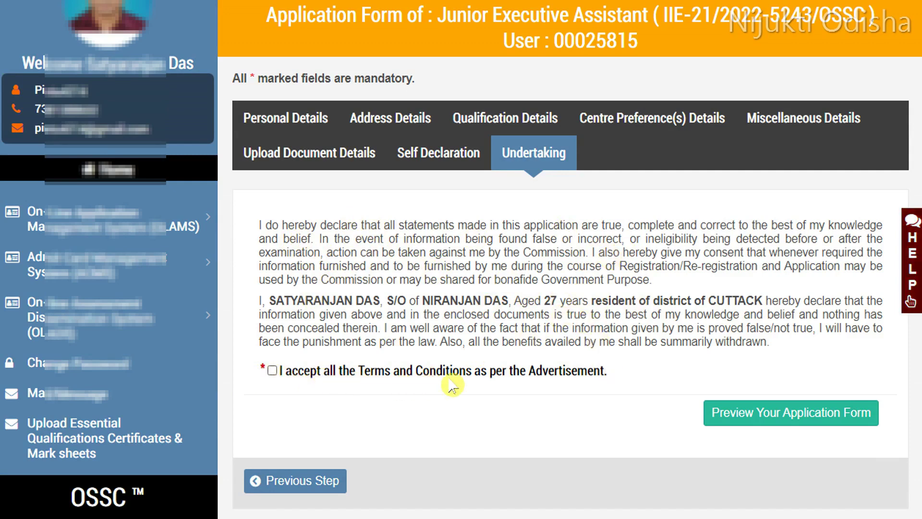
click(273, 374)
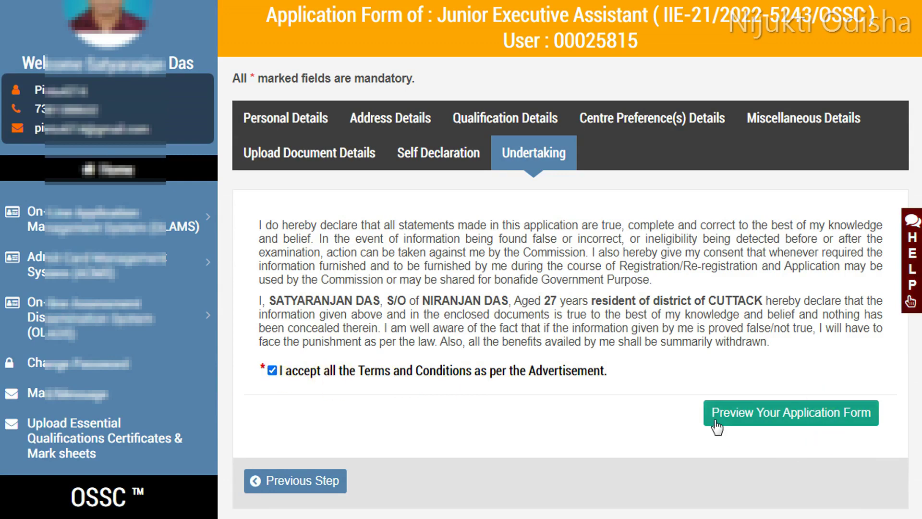
Step: Preview the Junior Executive Assistant application form through to its end, and submit the application with confirmation
click(795, 413)
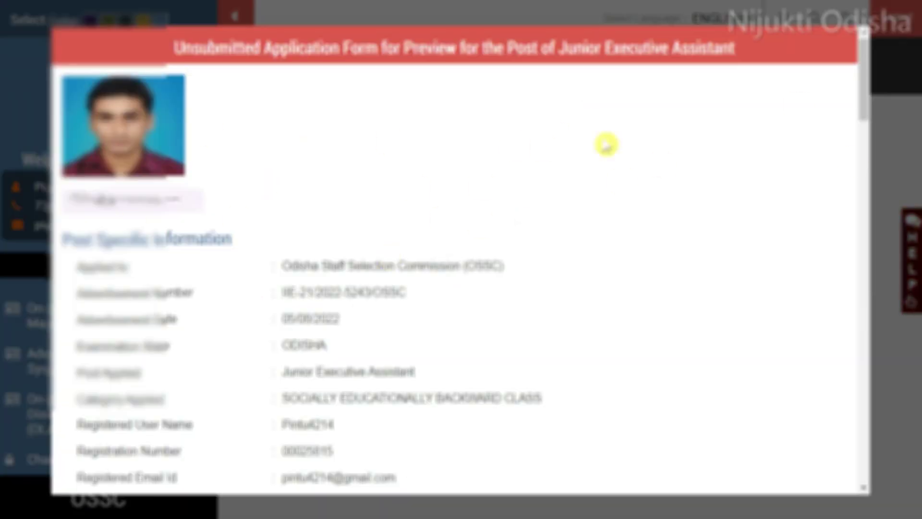
drag(869, 93, 849, 470)
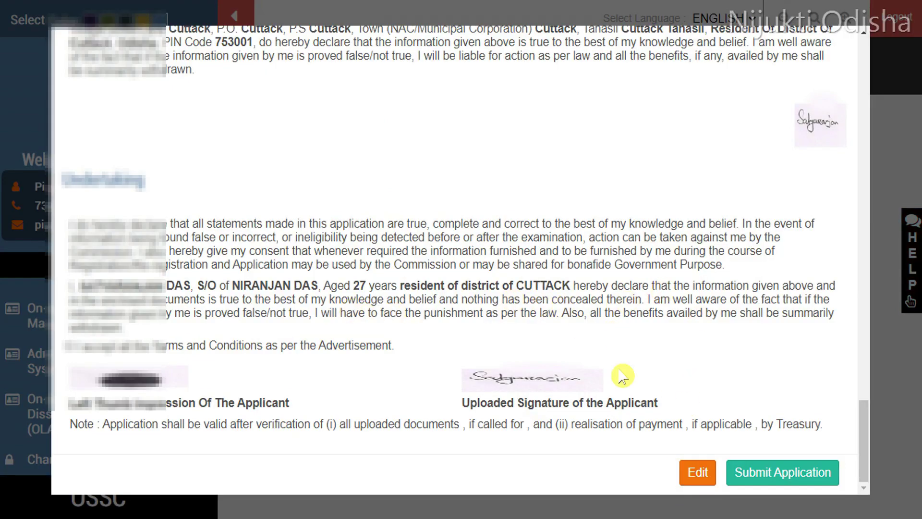
click(785, 476)
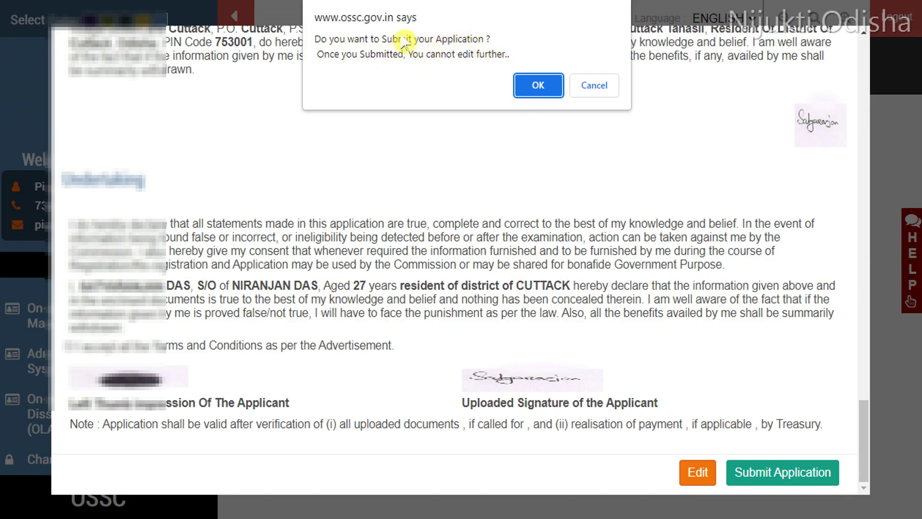
click(538, 87)
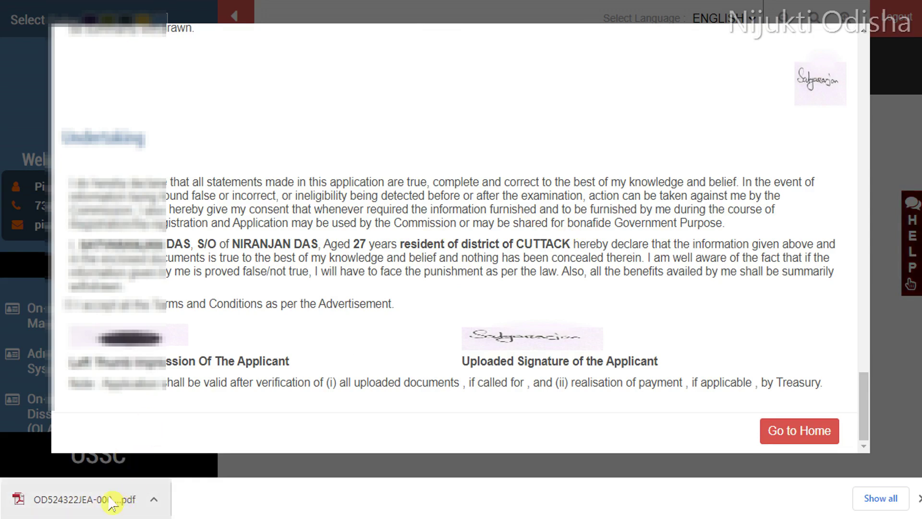
Step: Return to the home page and check the completed sections and Application Status of the Junior Executive Assistant post
click(795, 438)
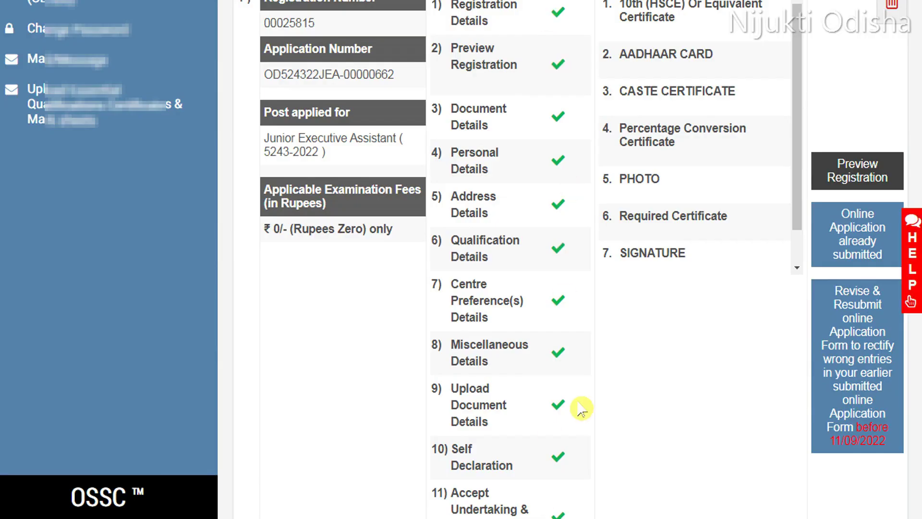
scroll(582, 406, down, 3)
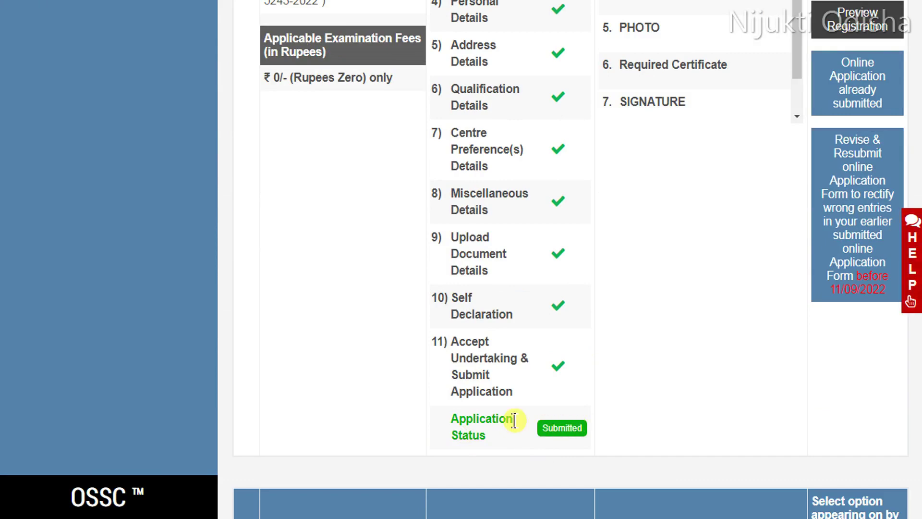
scroll(479, 417, up, 10)
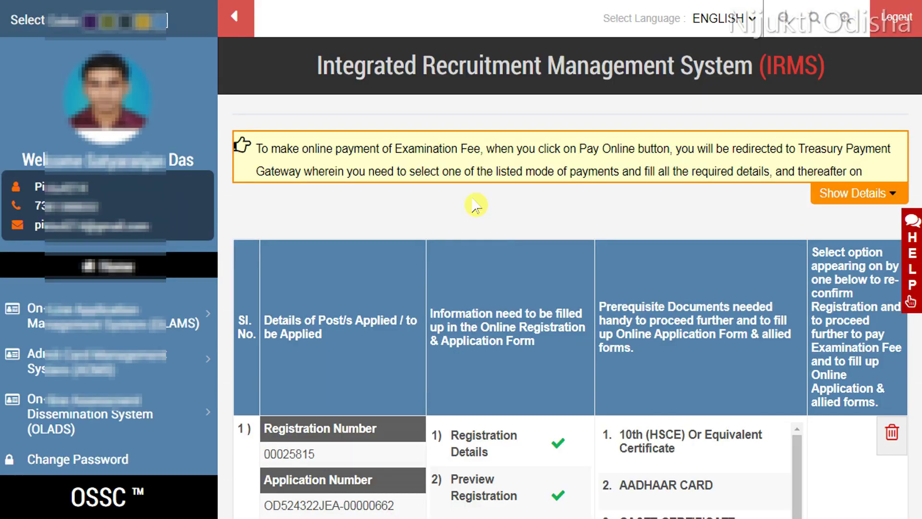